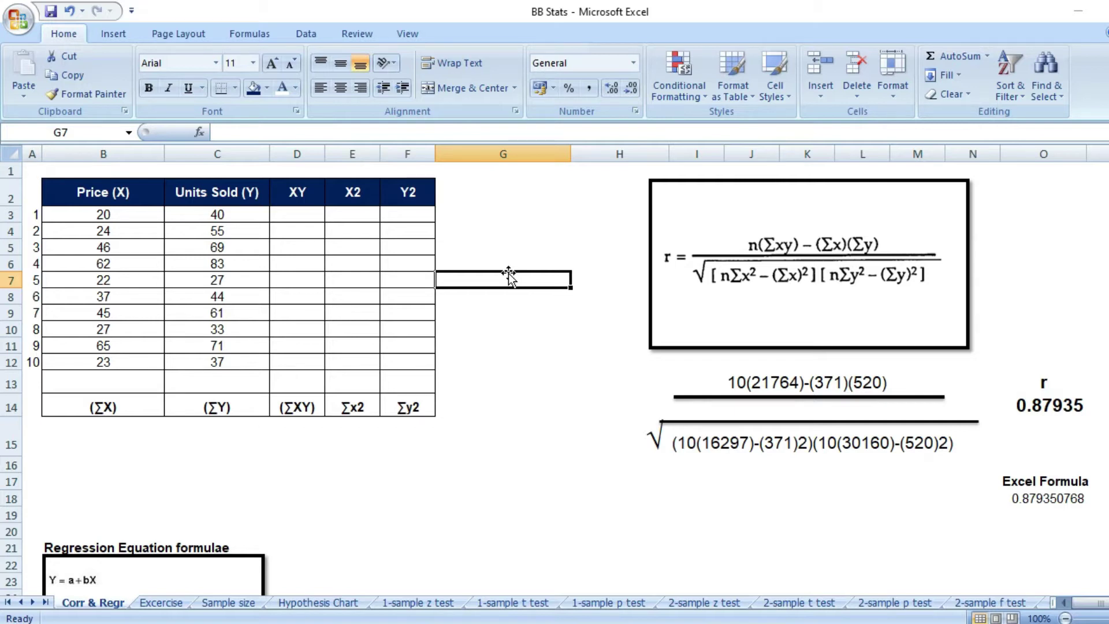
- Point out sample values: price 20, units sold 40 and 33, and observation 5's price 22
click(109, 216)
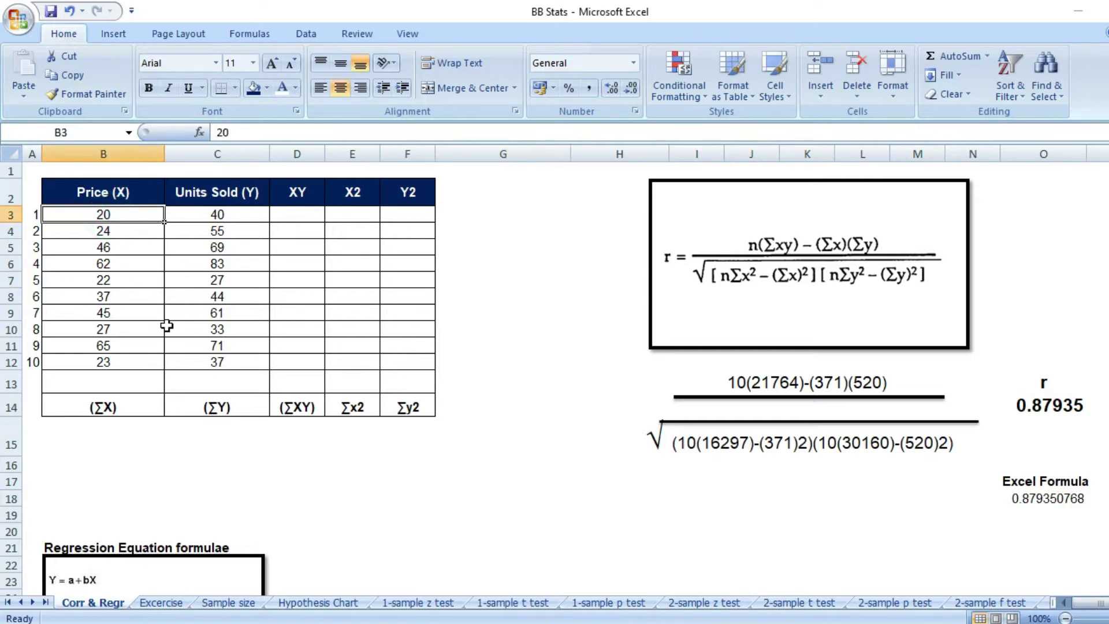
click(240, 217)
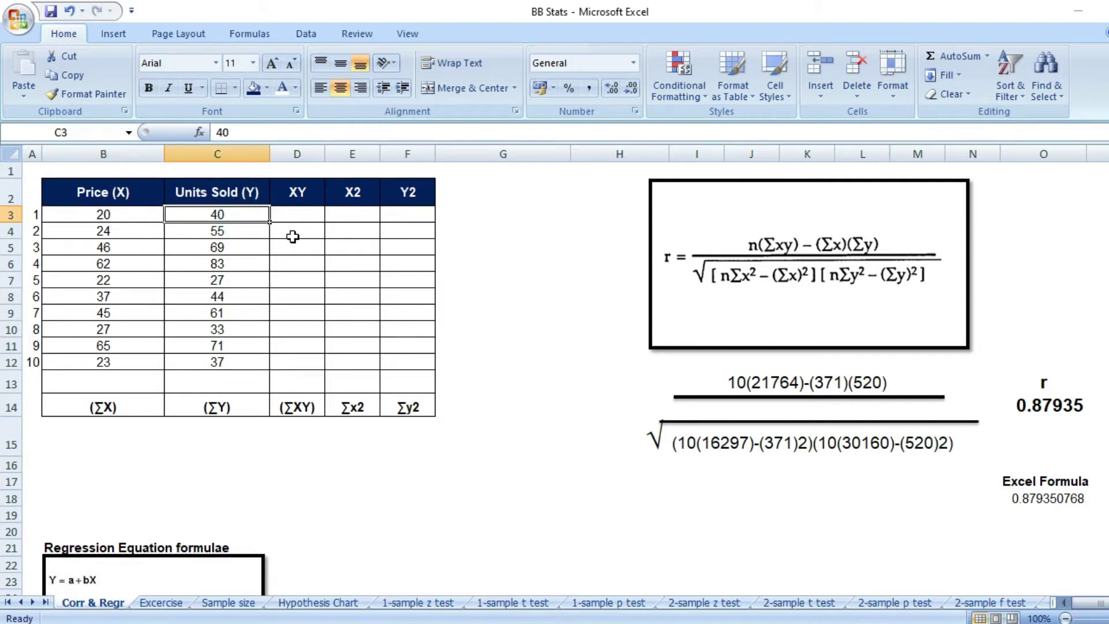
click(225, 328)
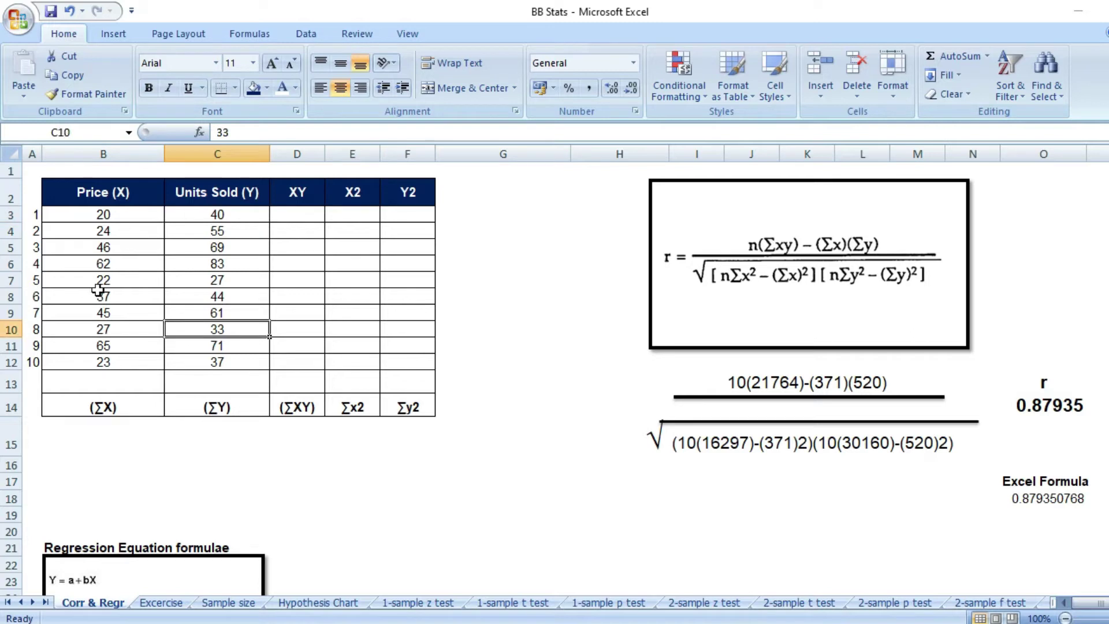
click(34, 282)
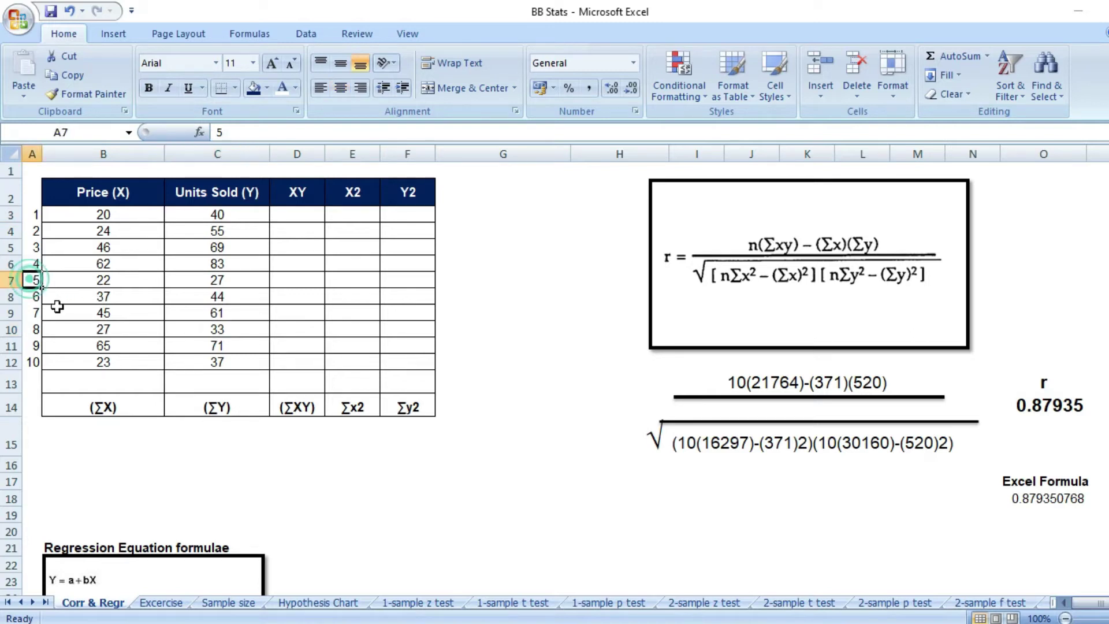
click(113, 281)
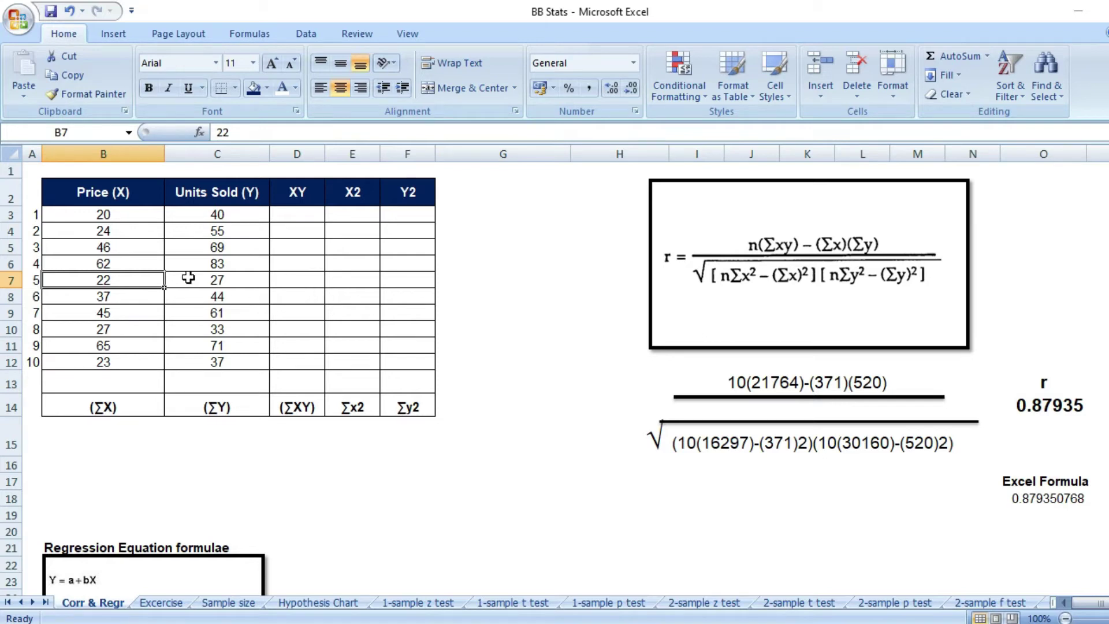
- Select the Price (X) and Units Sold (Y) values and point out their headers and the XY header
drag(115, 202, 118, 362)
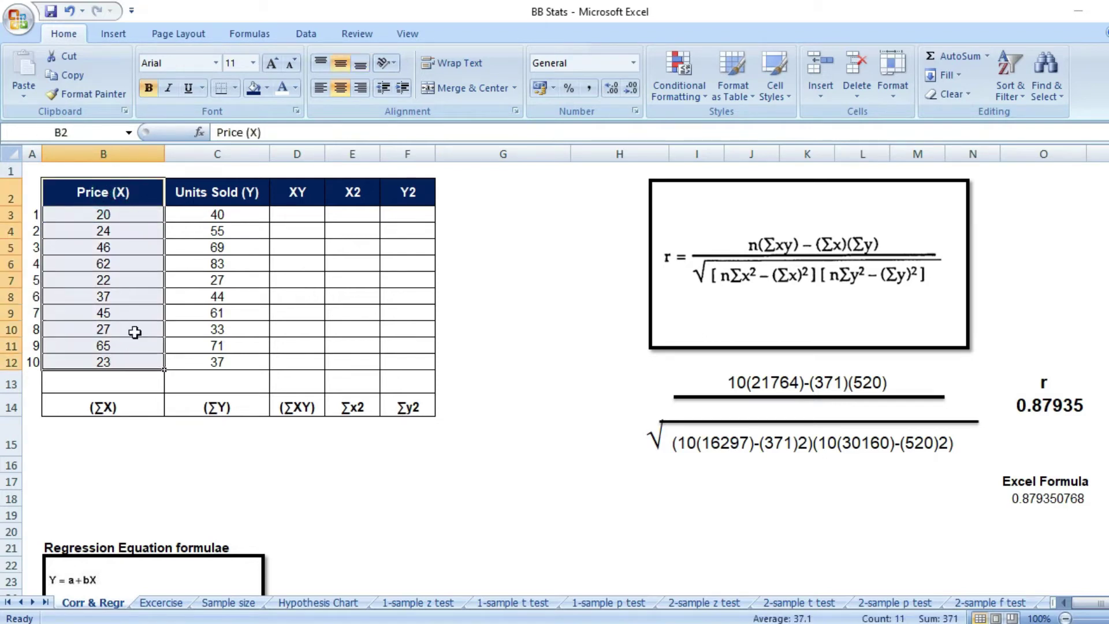
drag(218, 197, 203, 348)
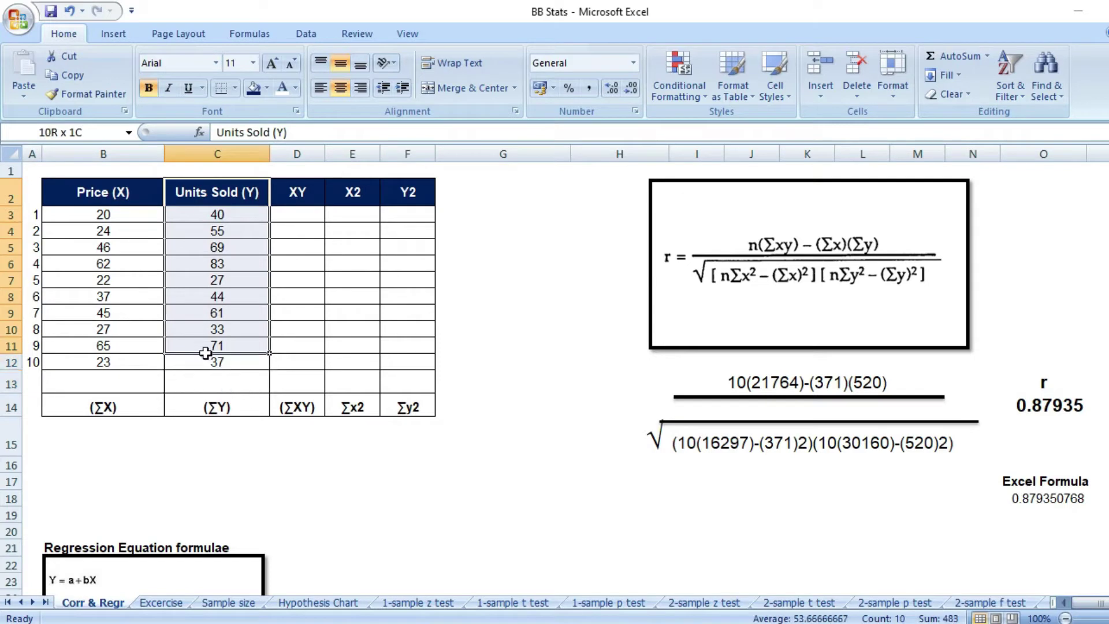
click(120, 193)
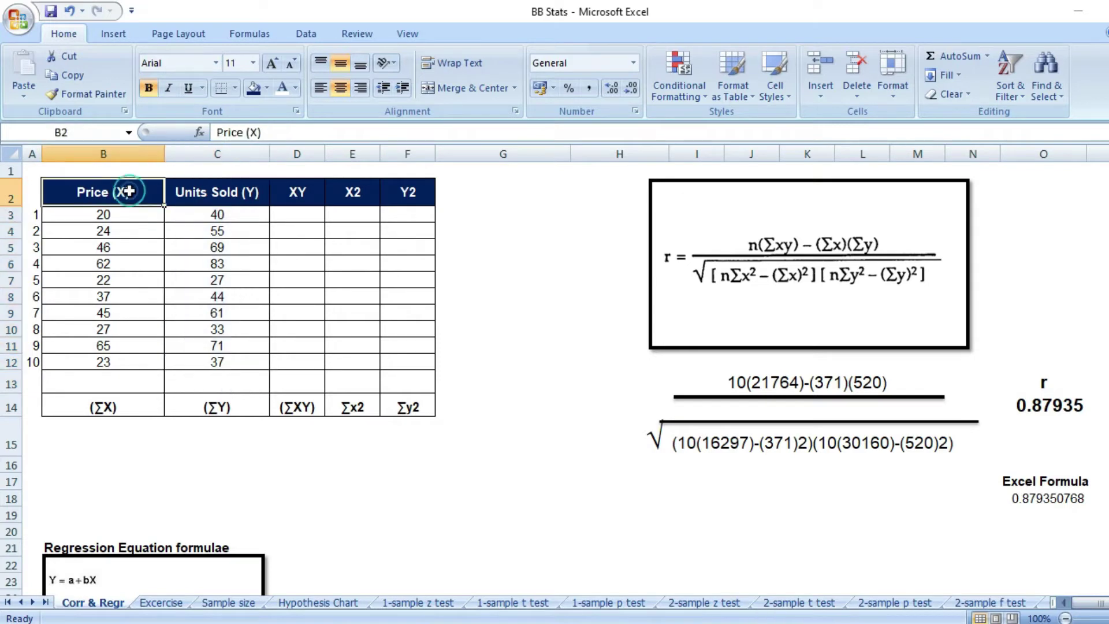
click(204, 196)
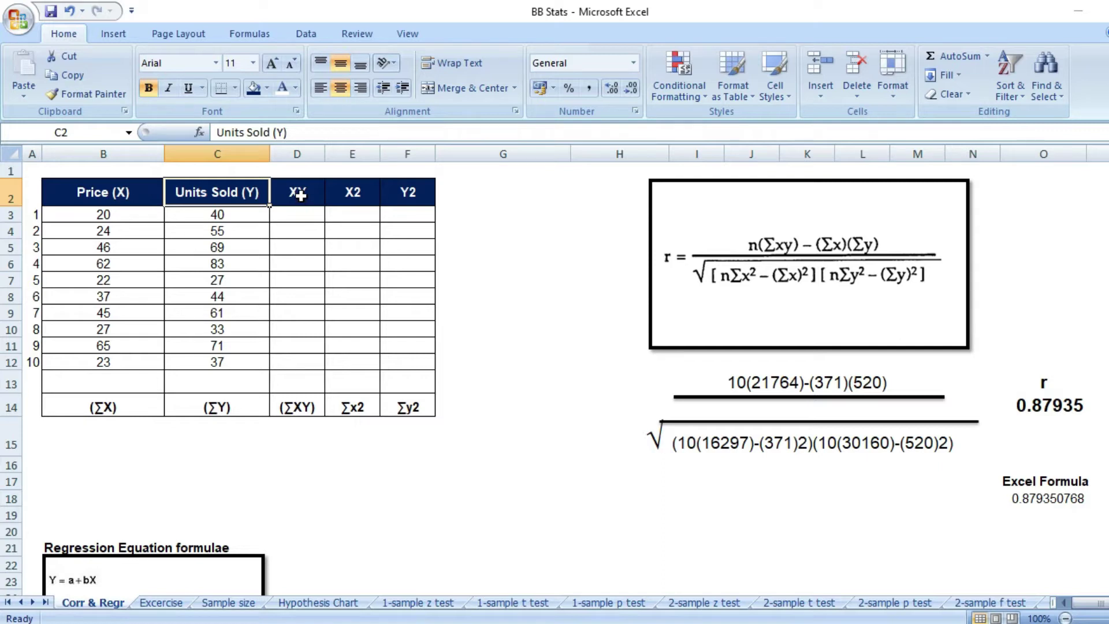
click(299, 195)
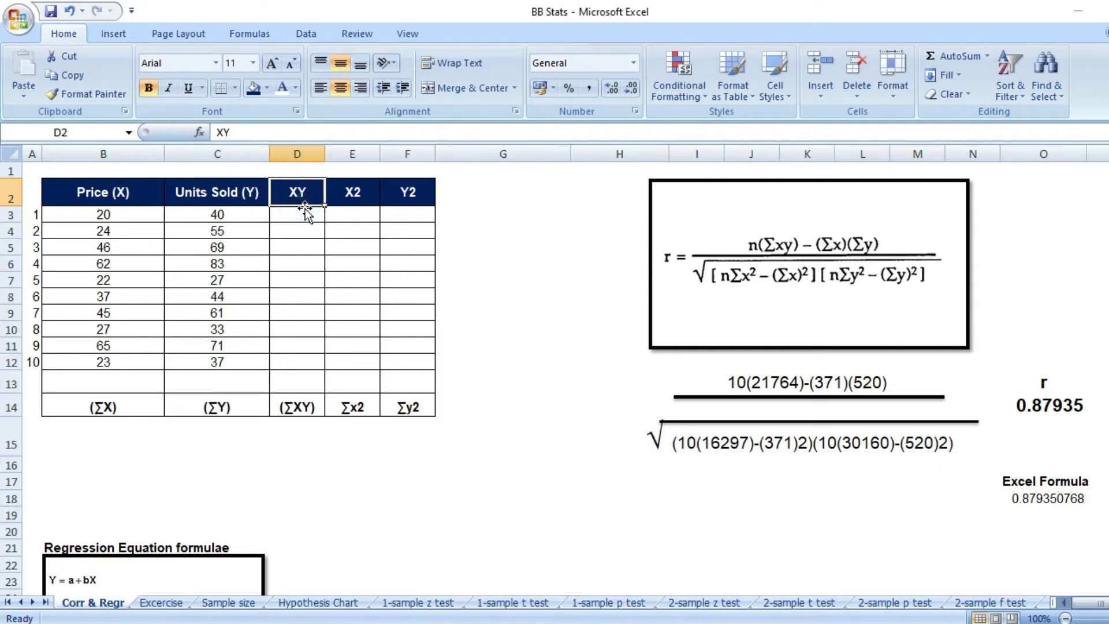
- Enter =B3*C3 in D3 and copy the product formula down the XY column to row 12
click(301, 217)
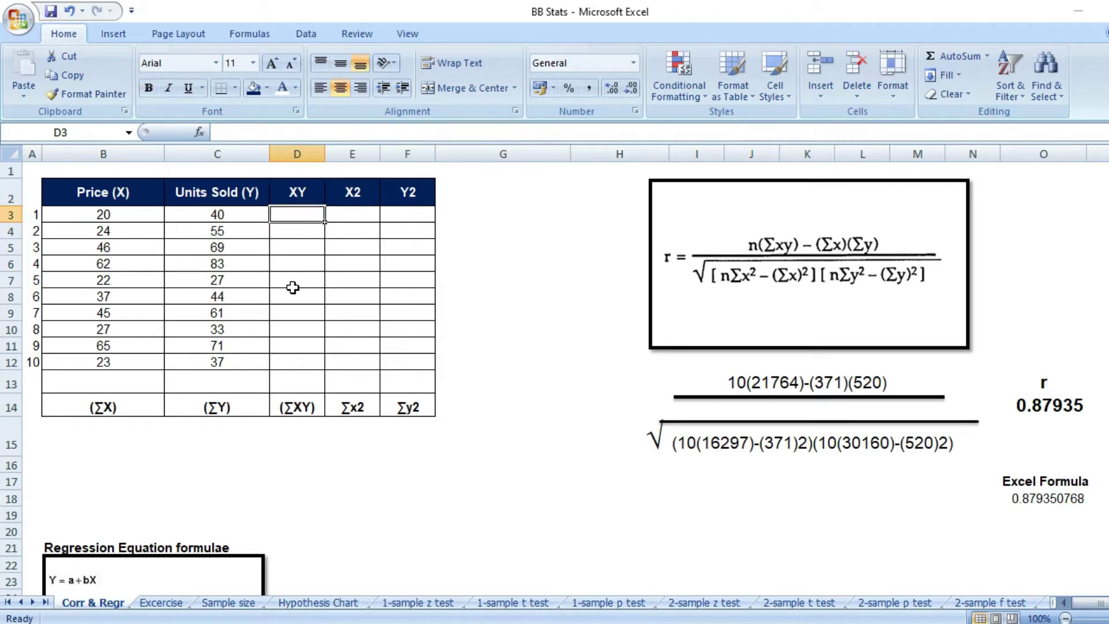
text(=)
key(Left)
key(Left)
key(Left)
key(Right)
text(*)
key(Left)
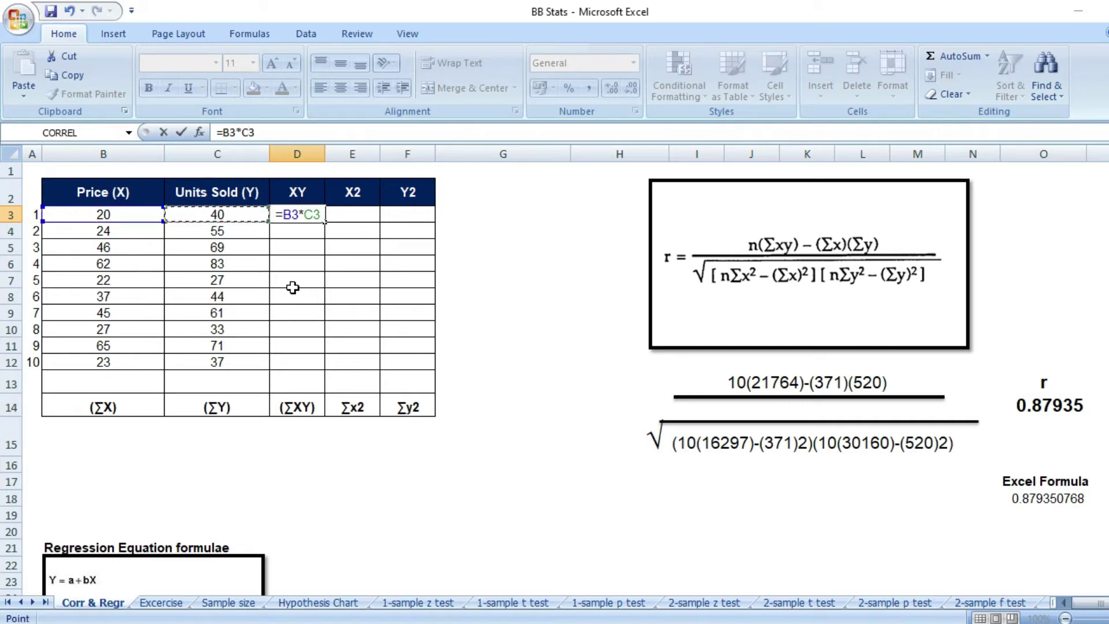
key(Return)
key(Up)
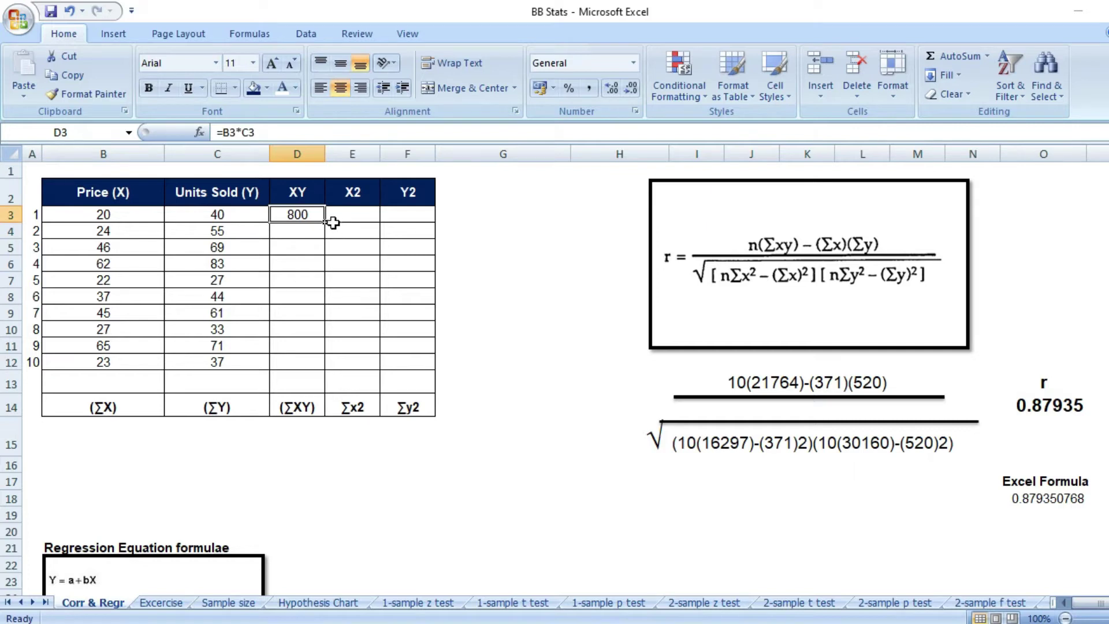
key(ctrl+c)
key(shift+Down)
key(shift+Down)
key(shift+Down)
key(shift+Down)
key(shift+Down)
key(shift+Down)
key(shift+Down)
key(shift+Down)
key(shift+Down)
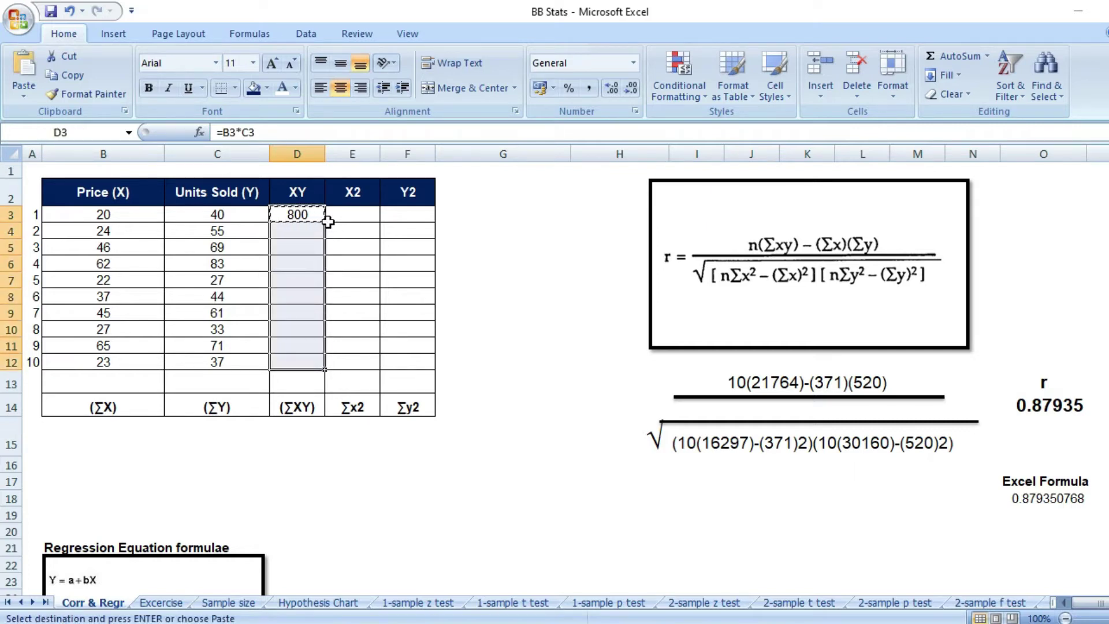
key(shift+Return)
key(ctrl+v)
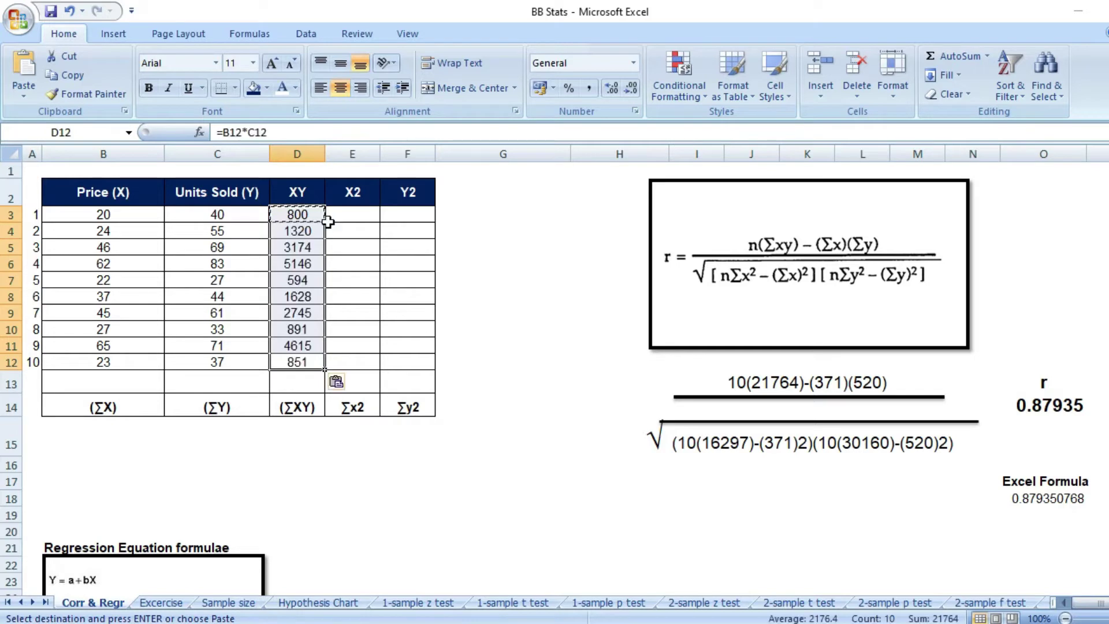
- Enter the squared price formula =B3^2 in the X2 column
click(329, 220)
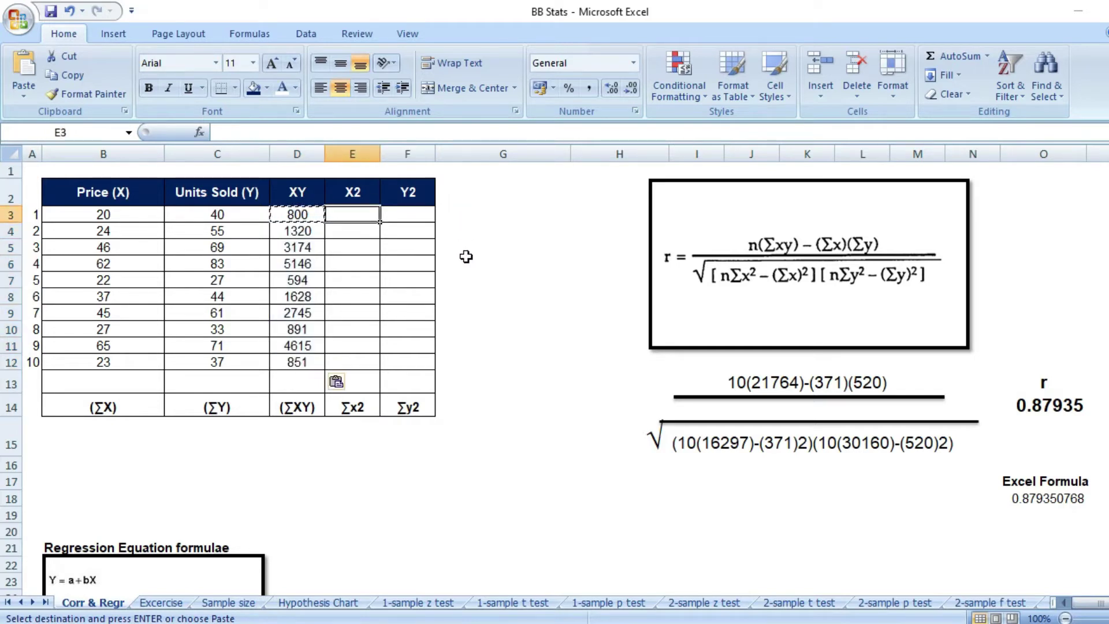
key(Escape)
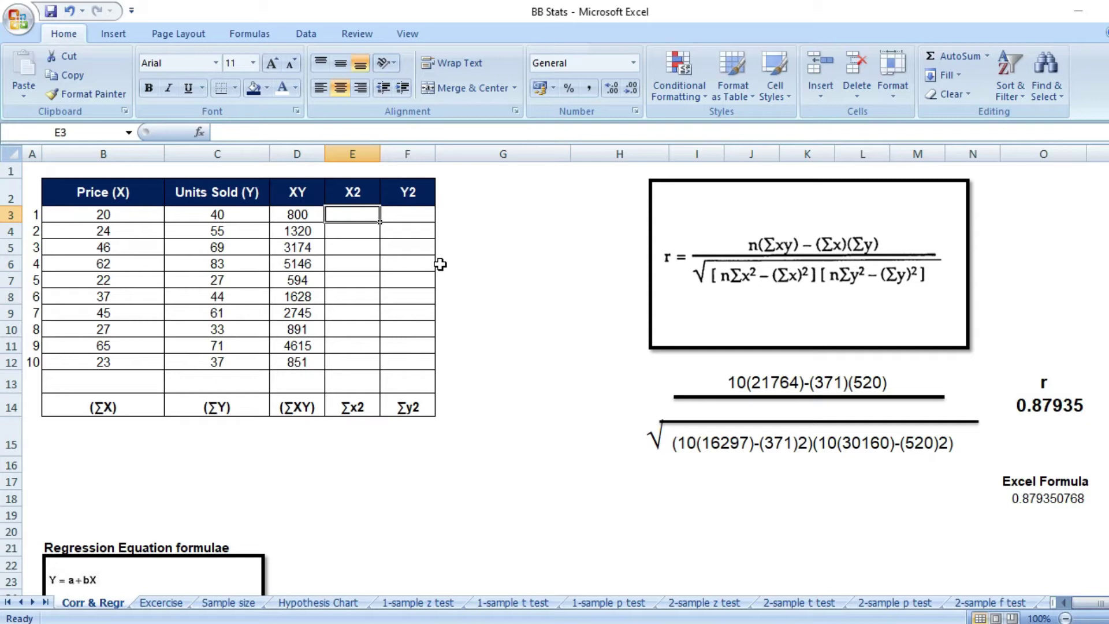
text(=)
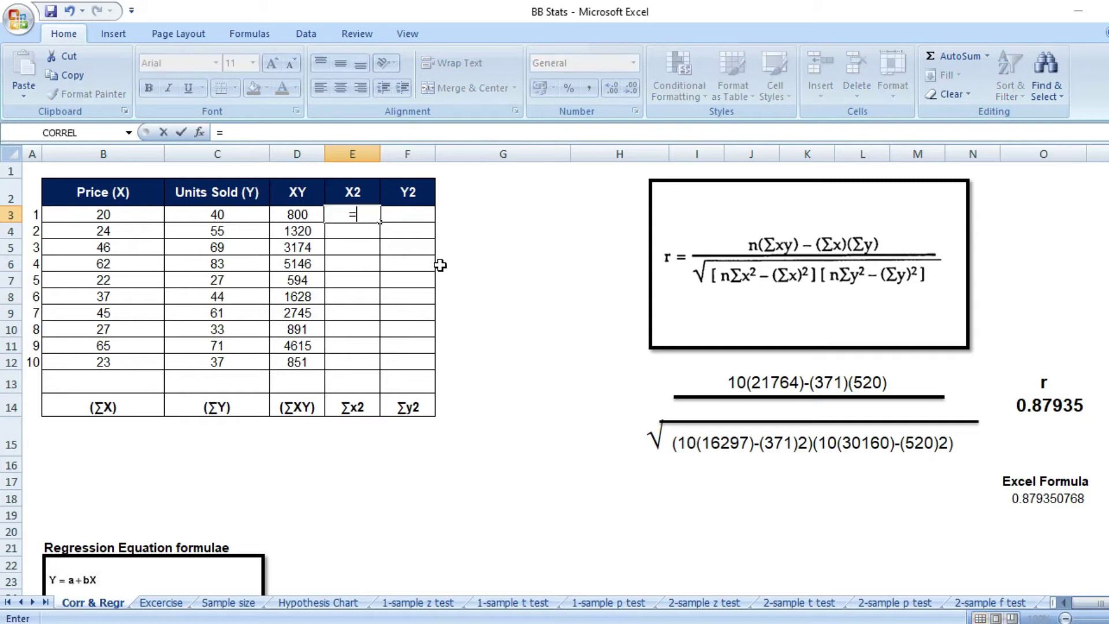
key(Left)
key(Left)
key(Left)
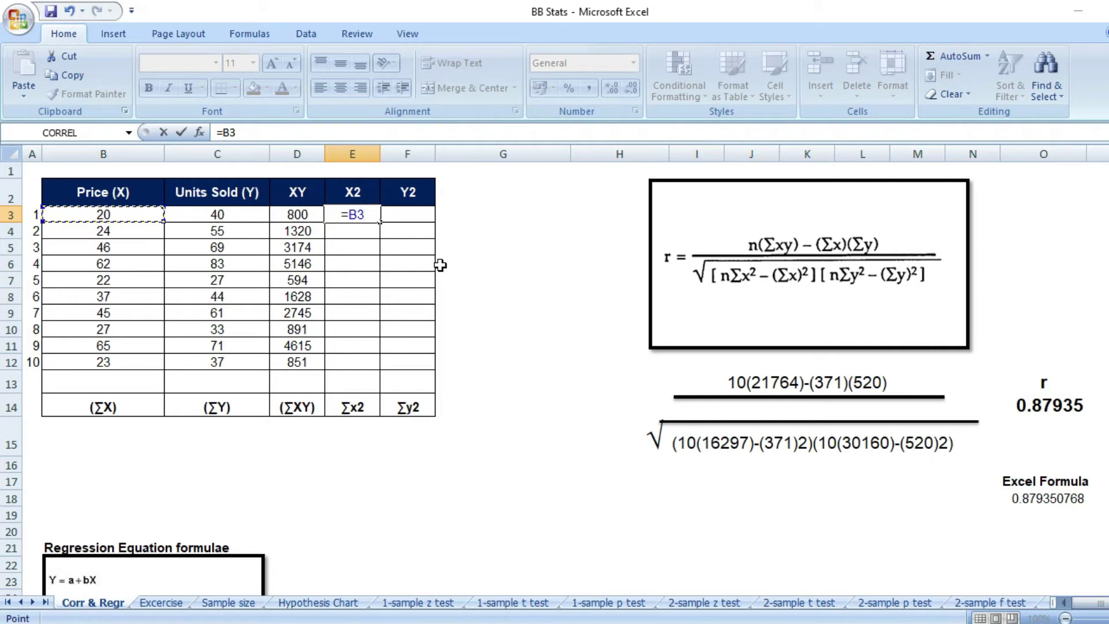
text(^2)
key(Tab)
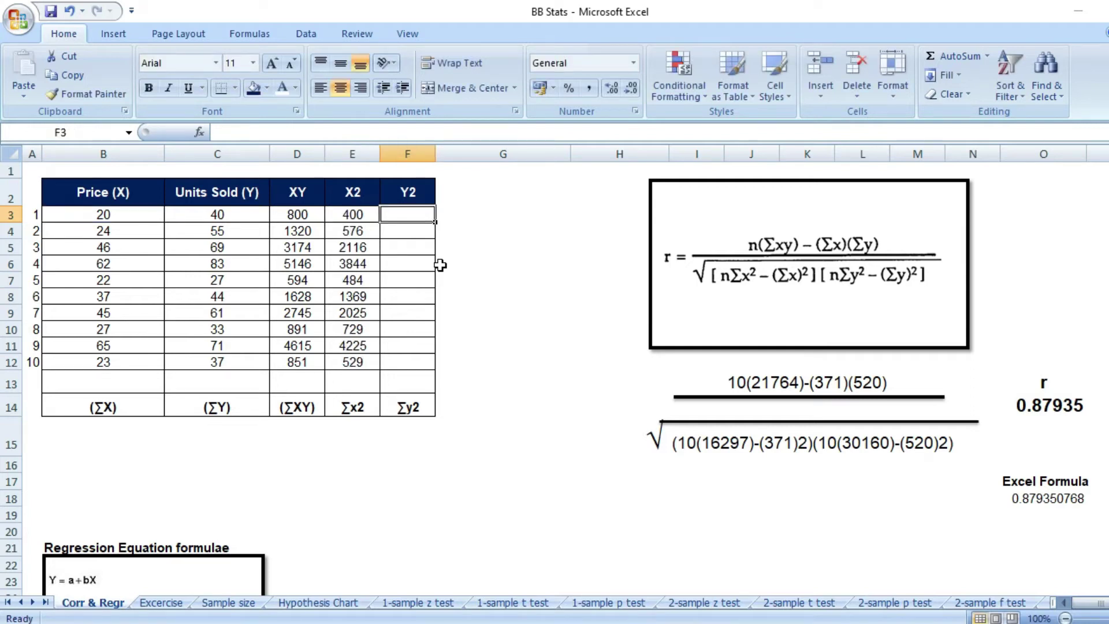
- Enter =C3^2 in F3 and paste it down the Y2 column to row 12
text(=)
key(Left)
key(Left)
key(Left)
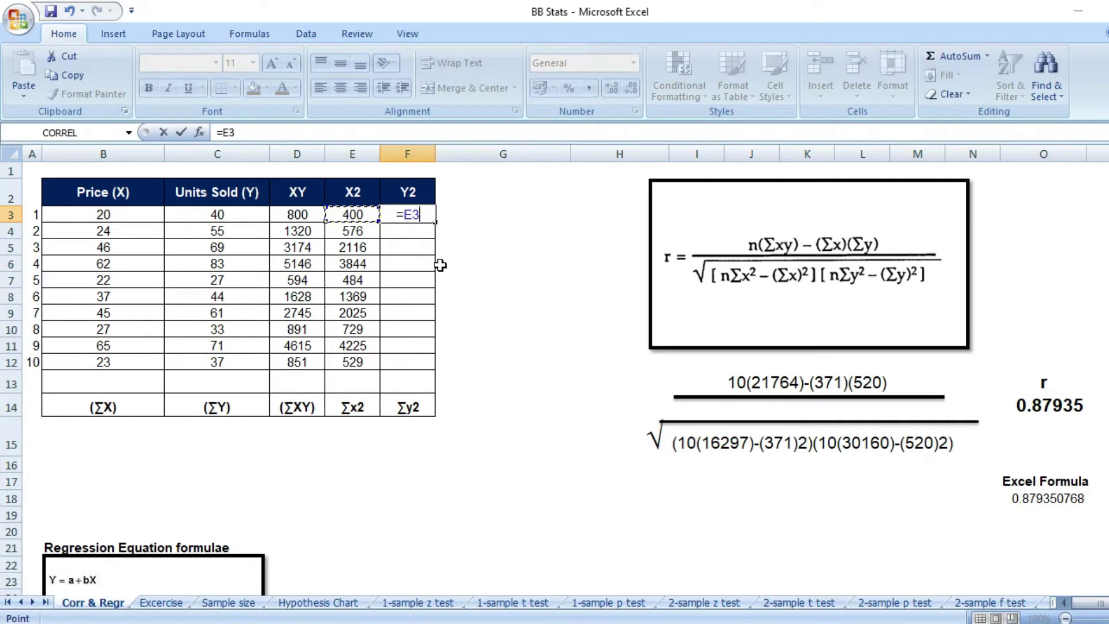
text(^)
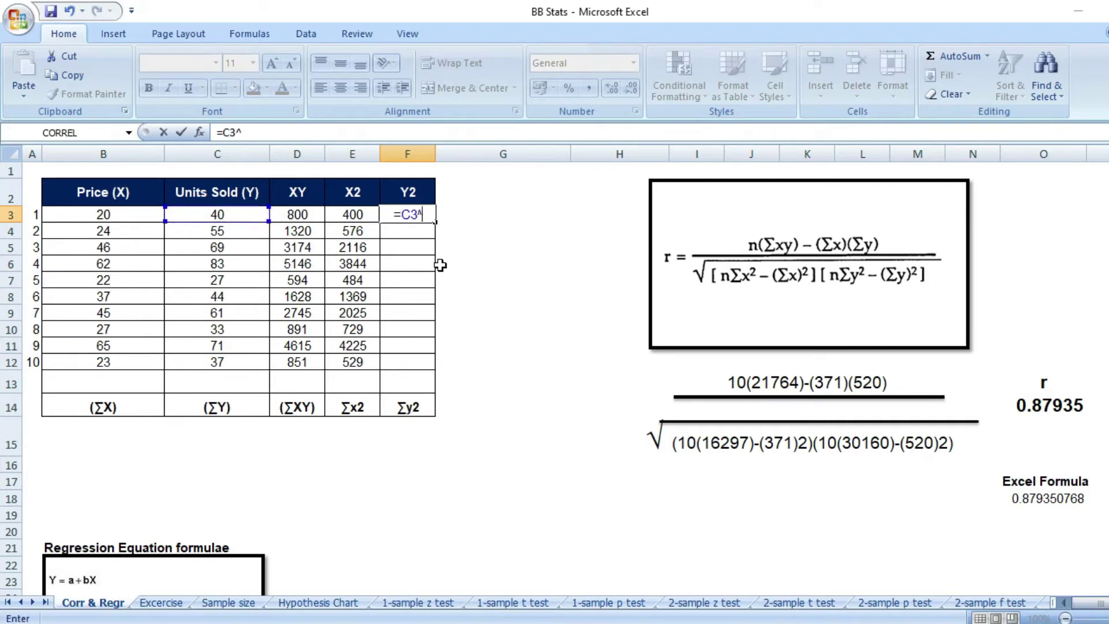
text(2)
key(ctrl+Return)
key(ctrl+c)
drag(427, 231, 427, 362)
key(ctrl+v)
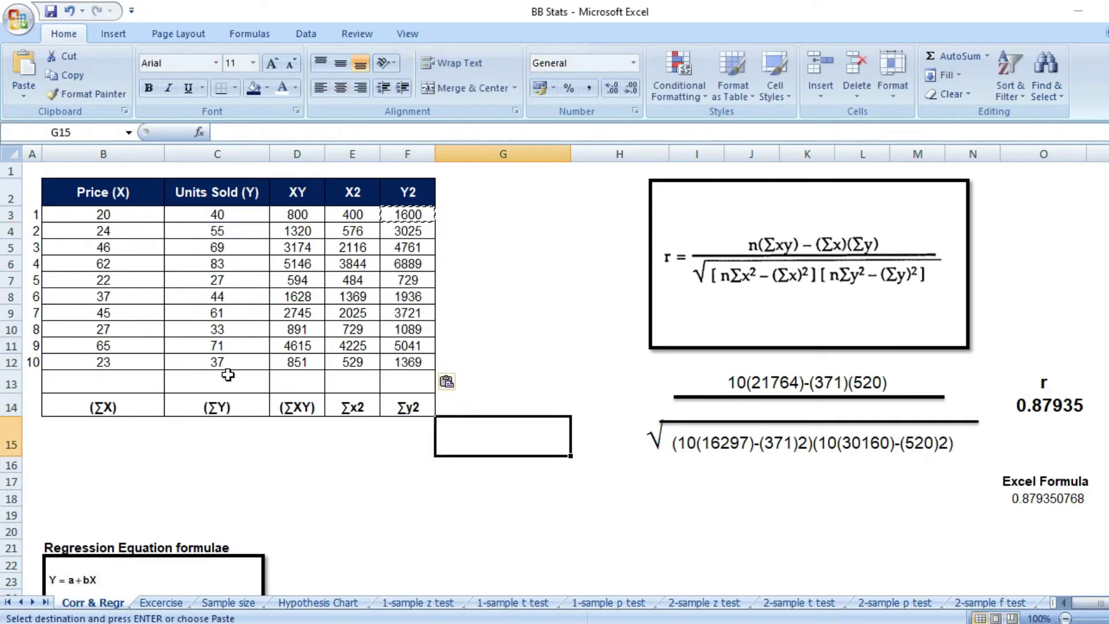
click(142, 384)
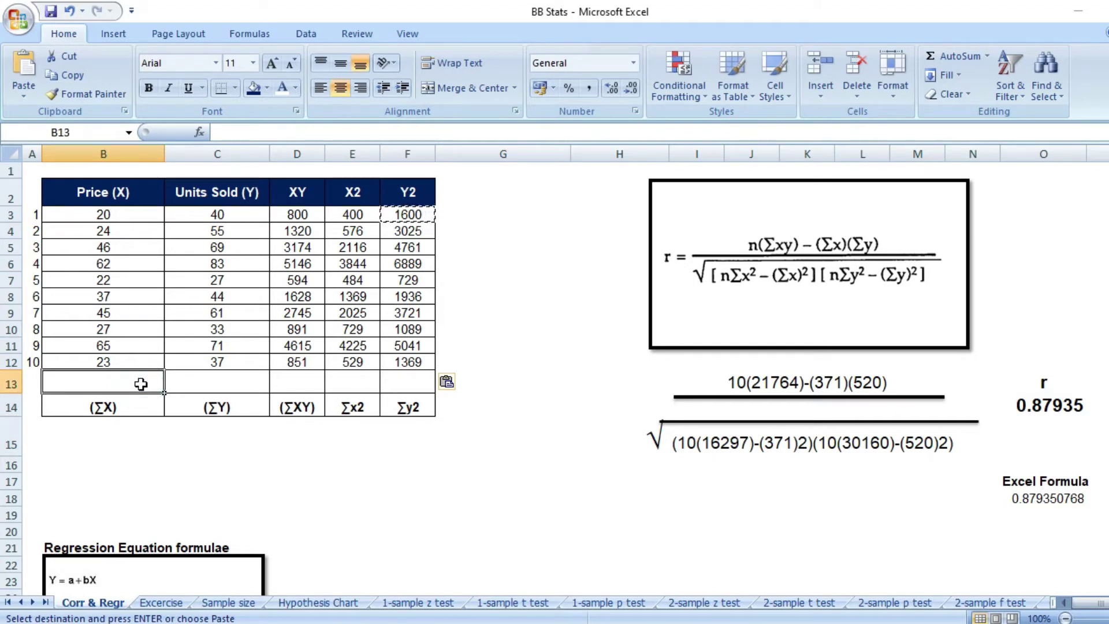
- Enter =SUM(B3:B12) in B13, giving the price total 371
text(=)
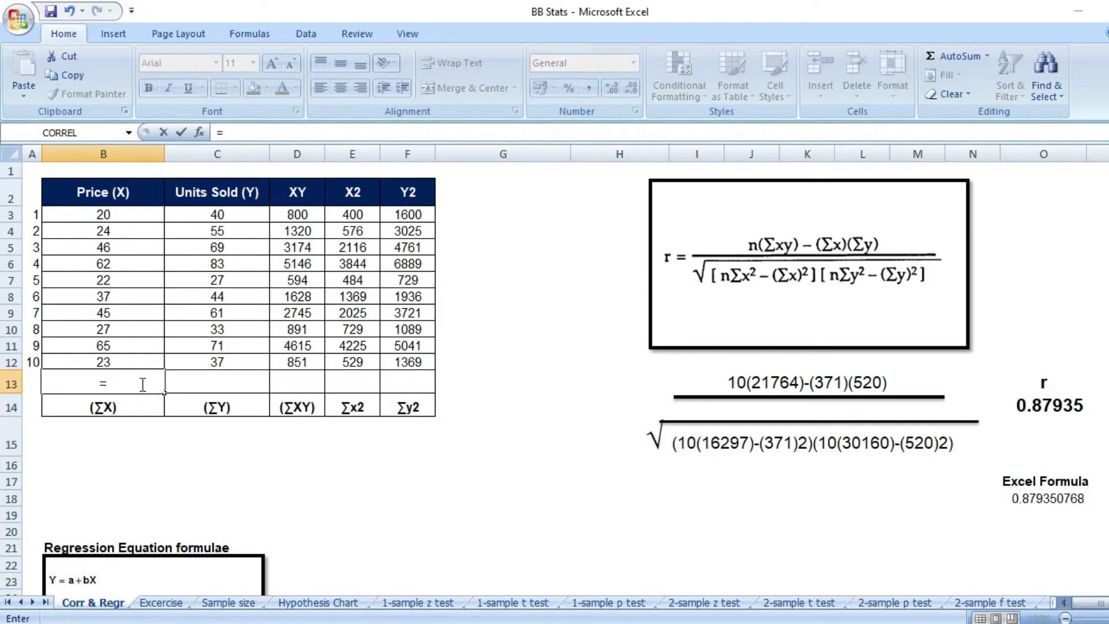
text(sum)
key(Tab)
key(Up)
key(shift+Up)
key(shift+Up)
key(shift+Up)
key(shift+Up)
key(shift+Up)
key(shift+Up)
key(shift+Up)
key(shift+Up)
key(shift+Up)
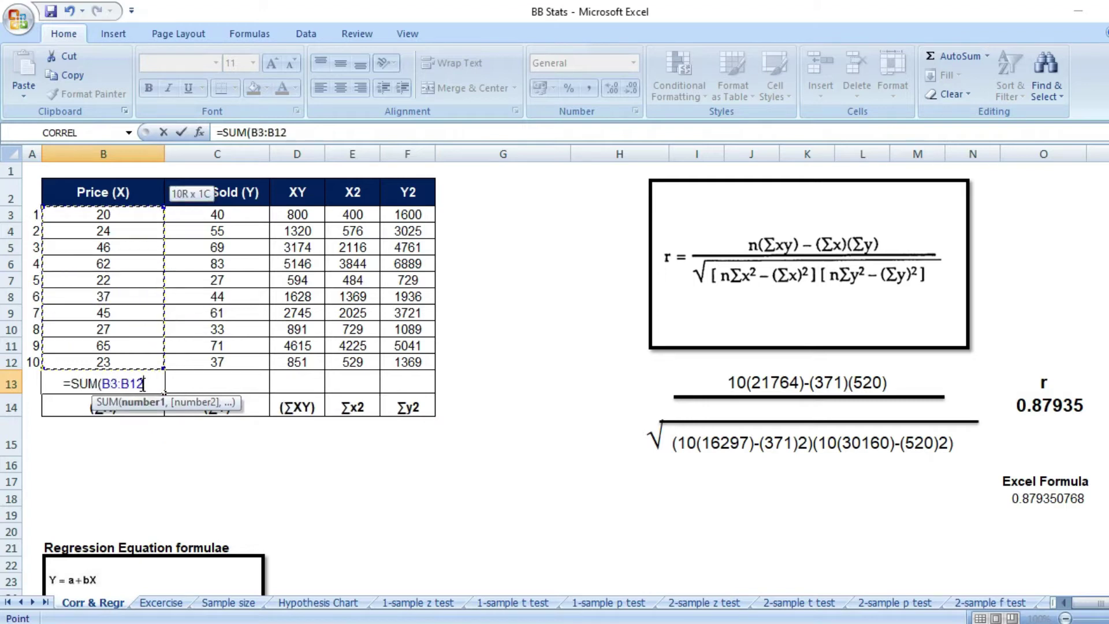
text())
key(Return)
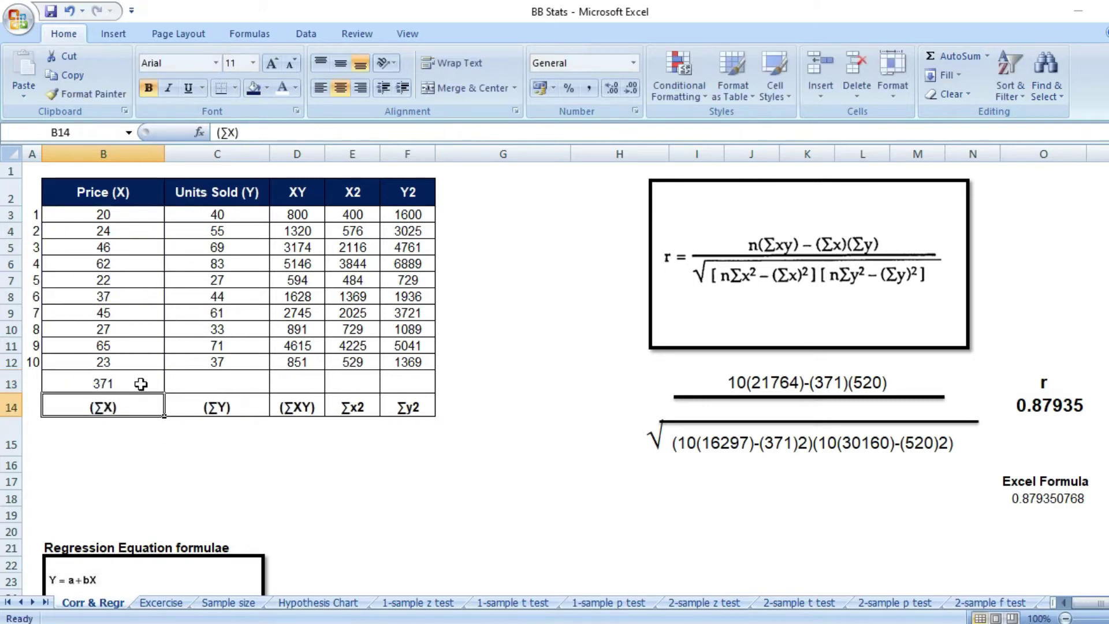
- Copy the SUM formula across C13:F13 for totals 520, 21764, 16297 and 30160
click(141, 384)
key(ctrl+c)
key(Right)
key(shift+Right)
key(shift+Right)
key(shift+Right)
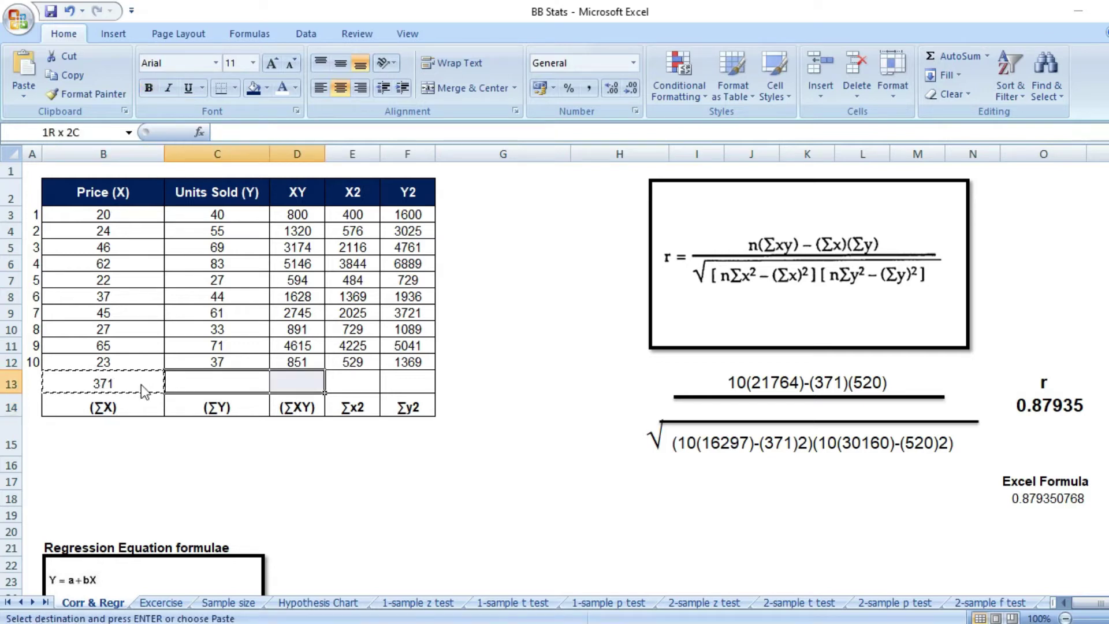
key(ctrl+v)
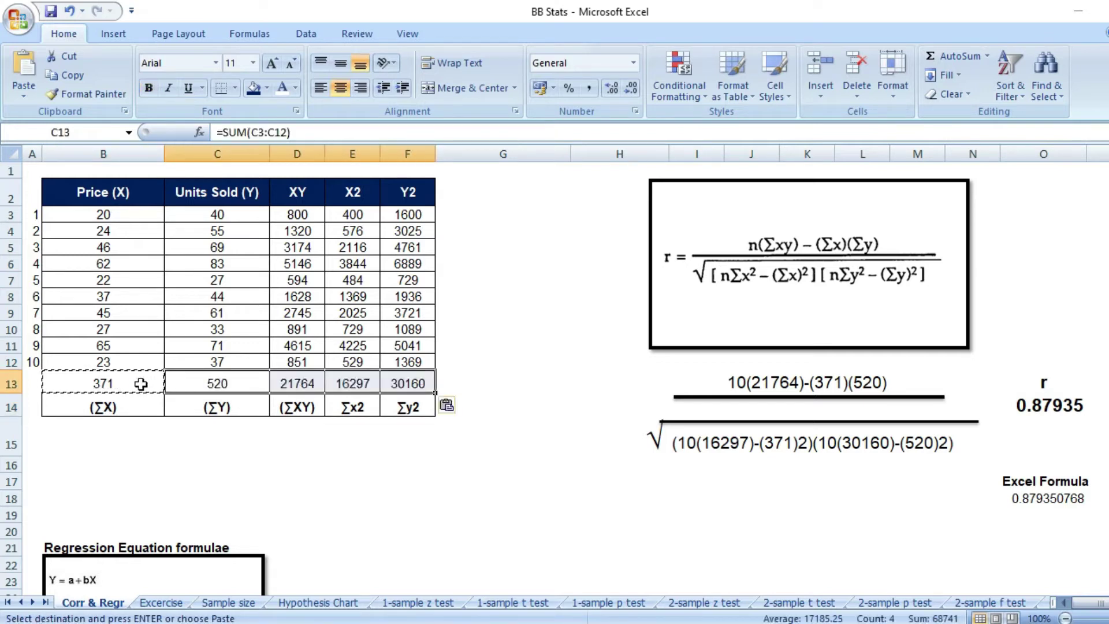
click(141, 384)
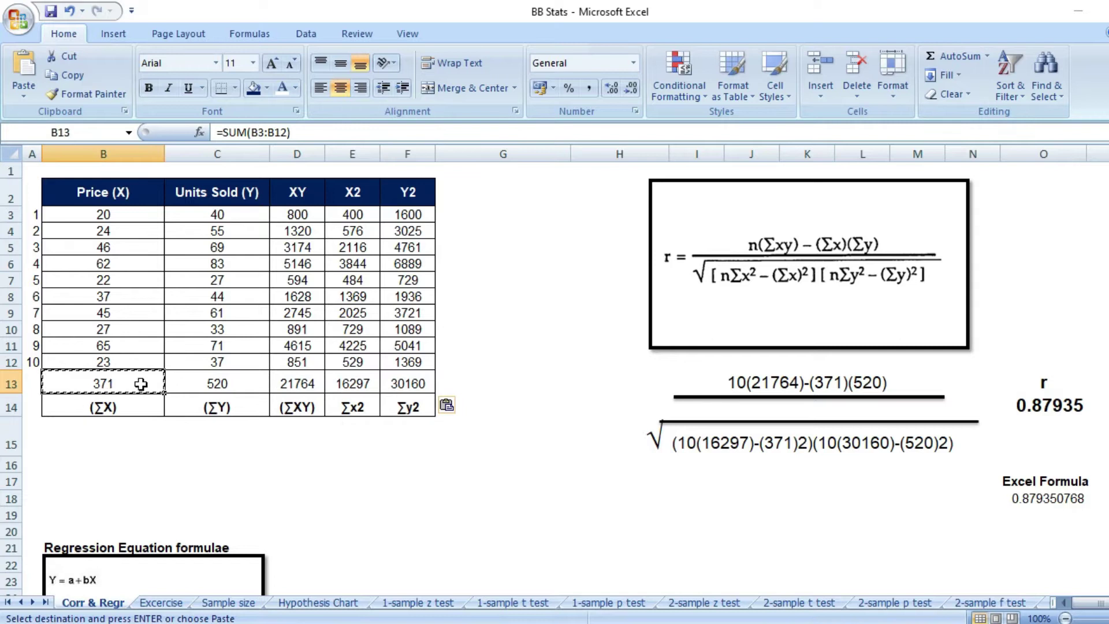
key(Escape)
click(151, 445)
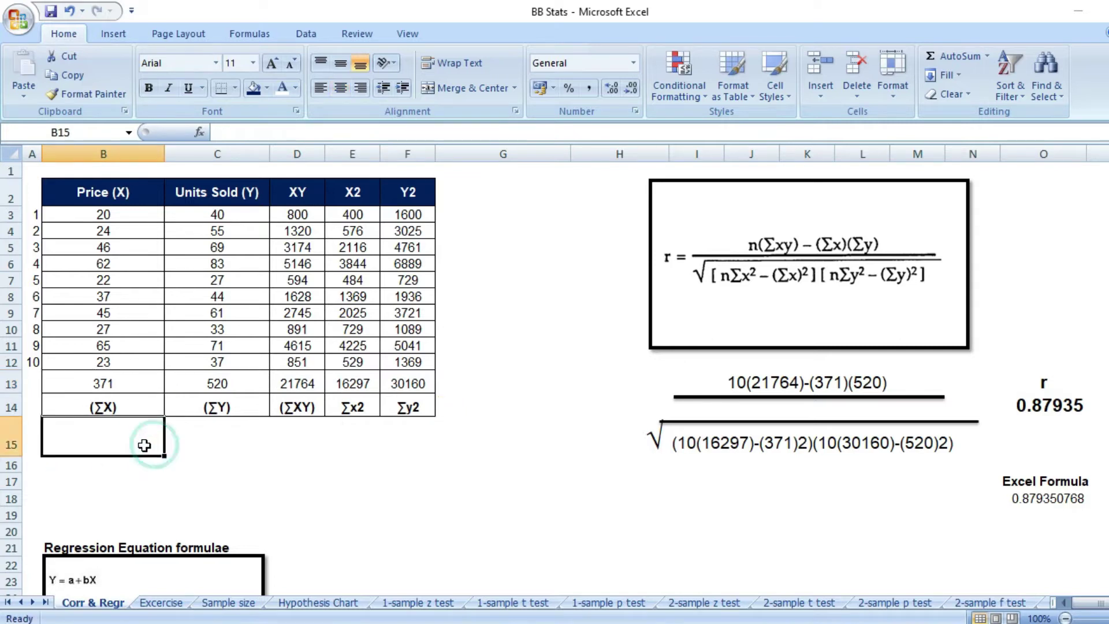
click(126, 406)
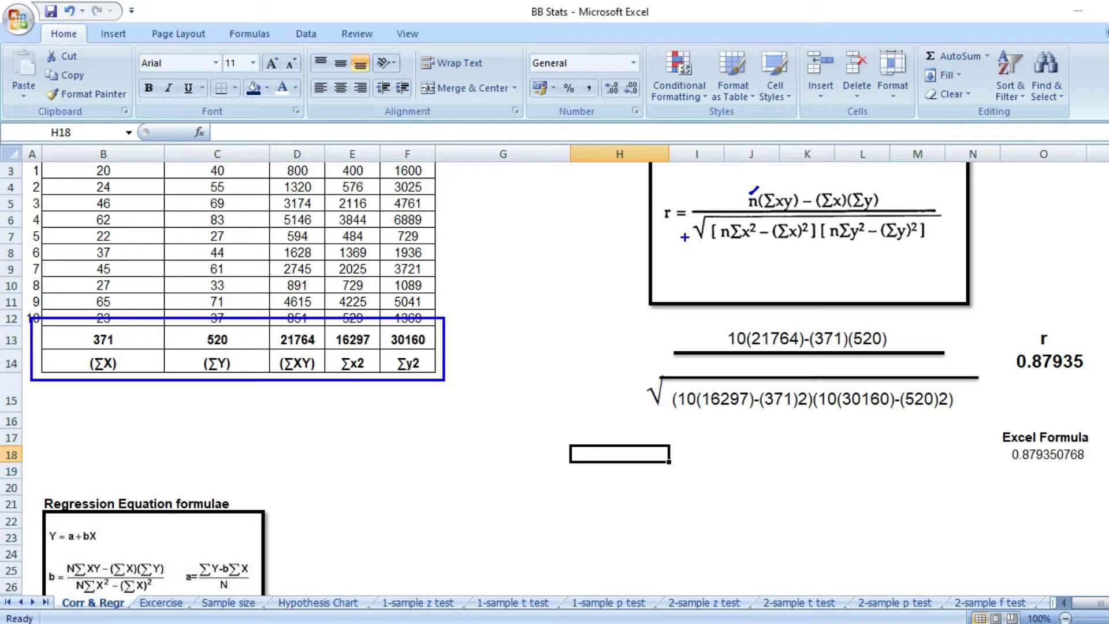
click(730, 326)
click(298, 369)
click(830, 327)
click(866, 329)
drag(235, 337, 242, 338)
drag(713, 415, 734, 411)
drag(354, 370, 365, 360)
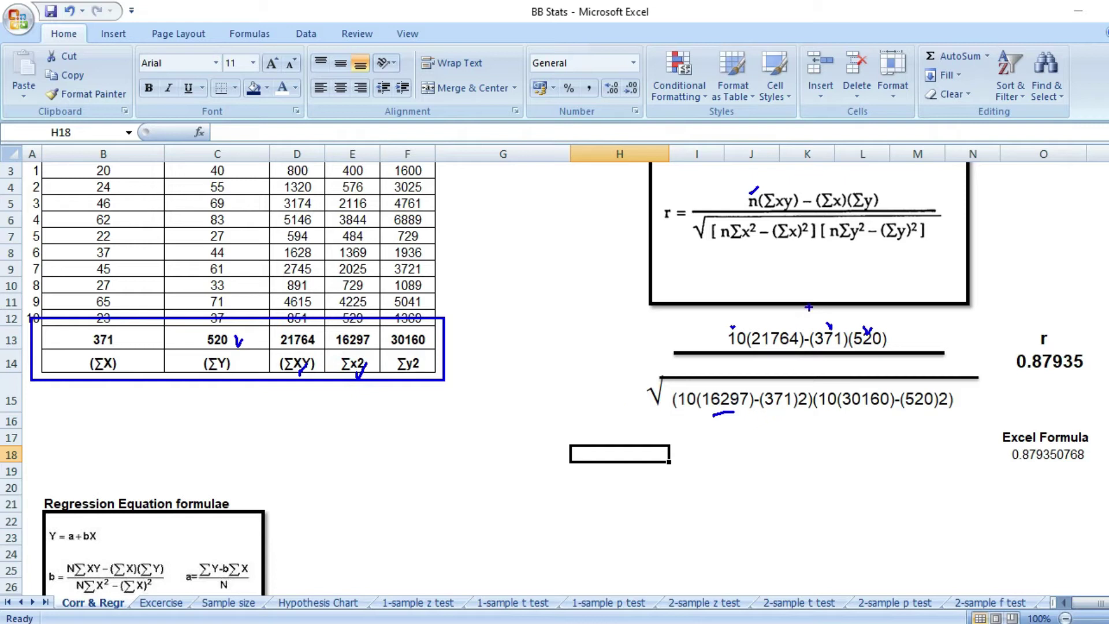
drag(791, 242, 795, 247)
mouse_move(90, 348)
mouse_down()
mouse_move(77, 367)
mouse_move(91, 387)
mouse_up()
drag(116, 349, 118, 377)
drag(128, 352, 135, 356)
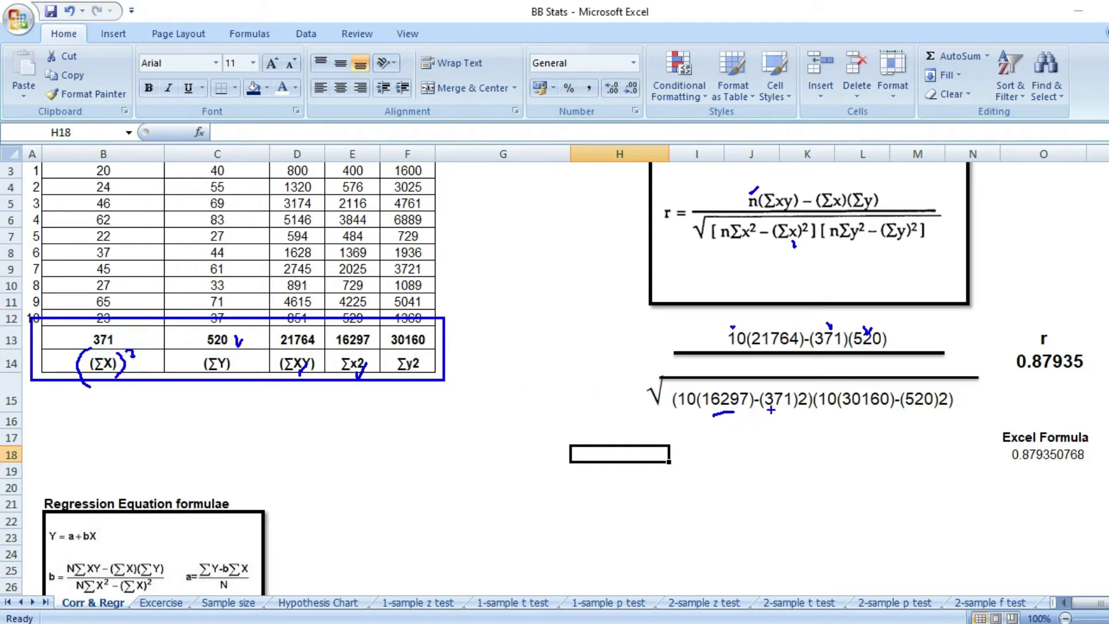
drag(781, 411, 790, 411)
drag(410, 361, 422, 373)
mouse_move(1026, 317)
mouse_down()
mouse_move(999, 325)
mouse_move(1011, 386)
mouse_move(1096, 382)
mouse_move(1084, 302)
mouse_move(1060, 307)
mouse_up()
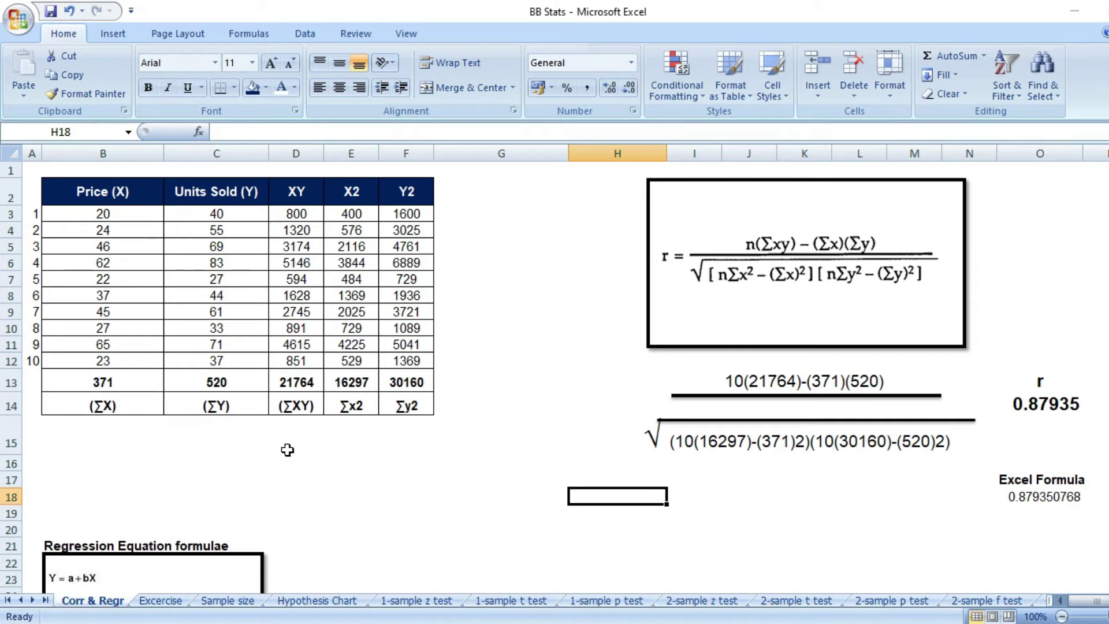
click(165, 453)
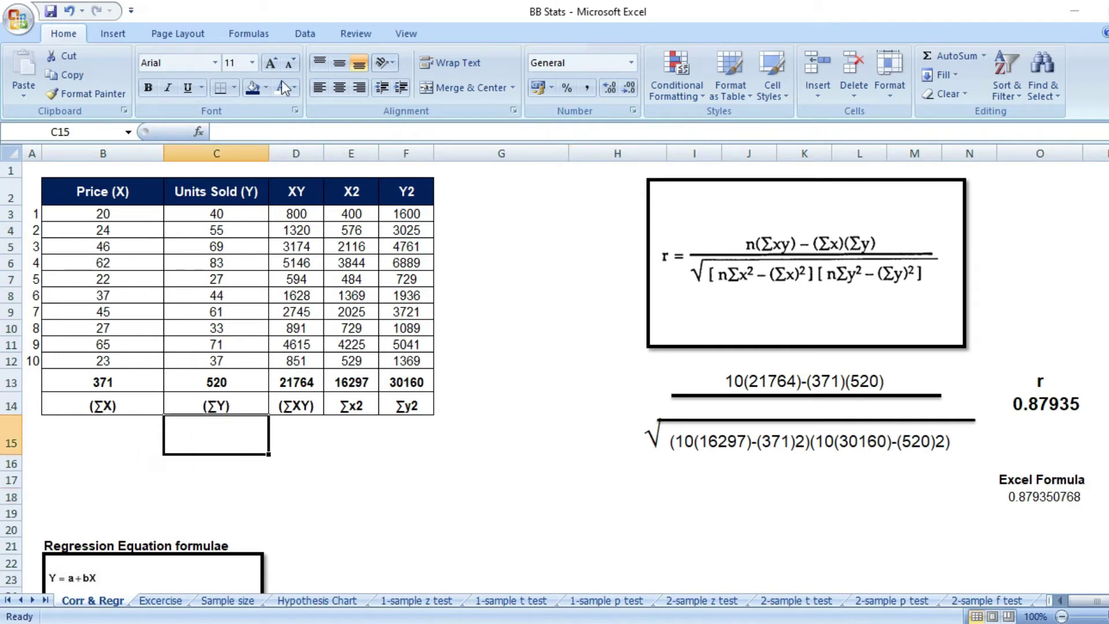
- Search all function categories for 'corr' and pick CORREL for cell C15
click(198, 131)
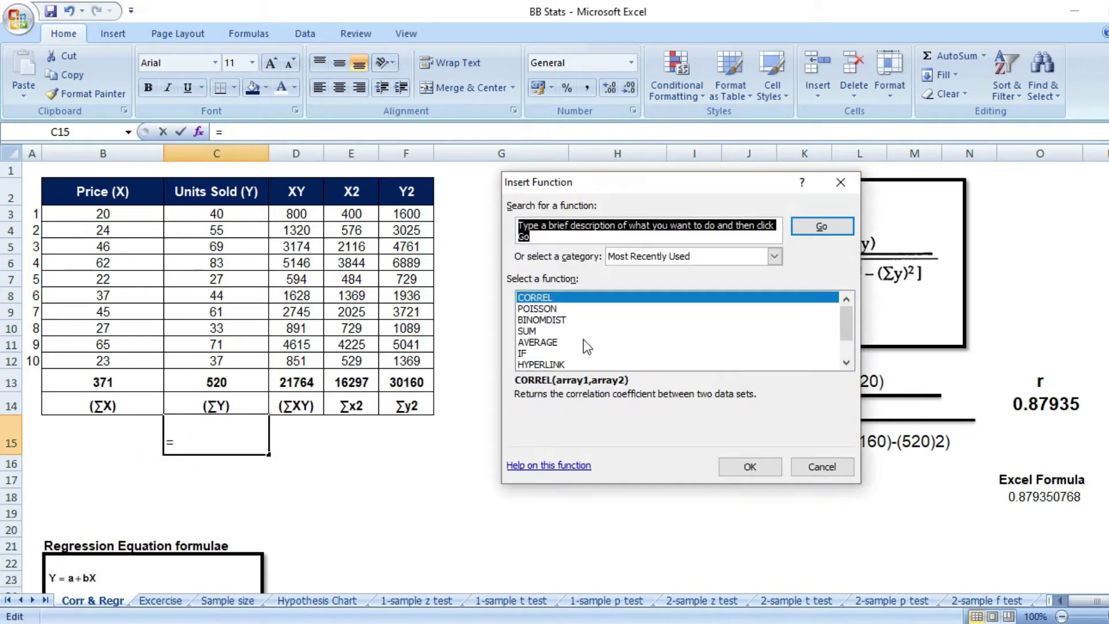
text(cor)
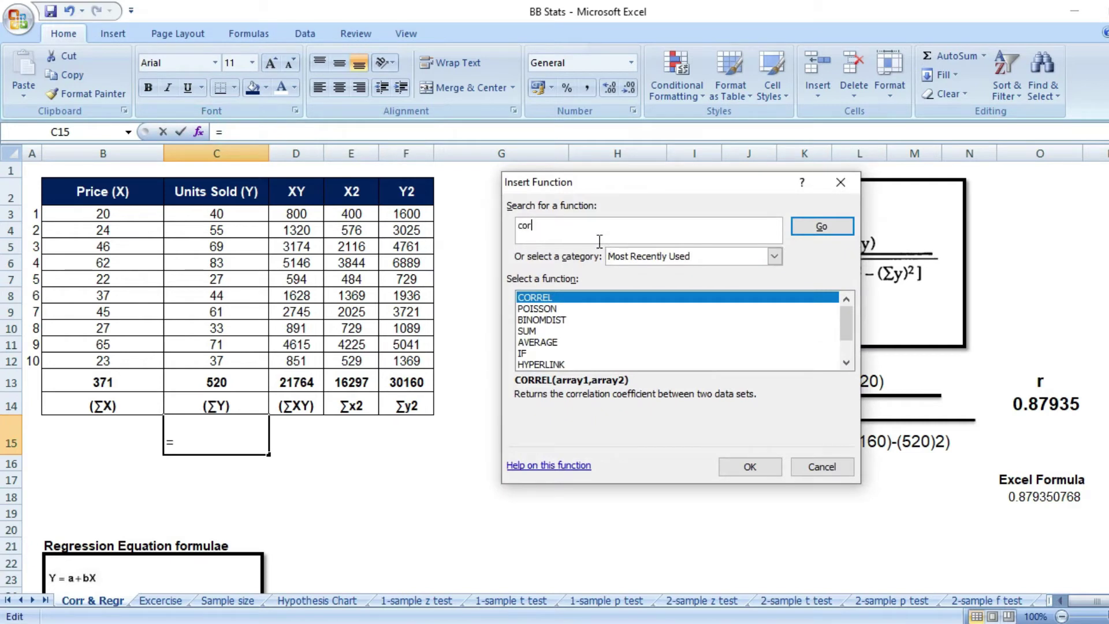
text(r)
click(774, 255)
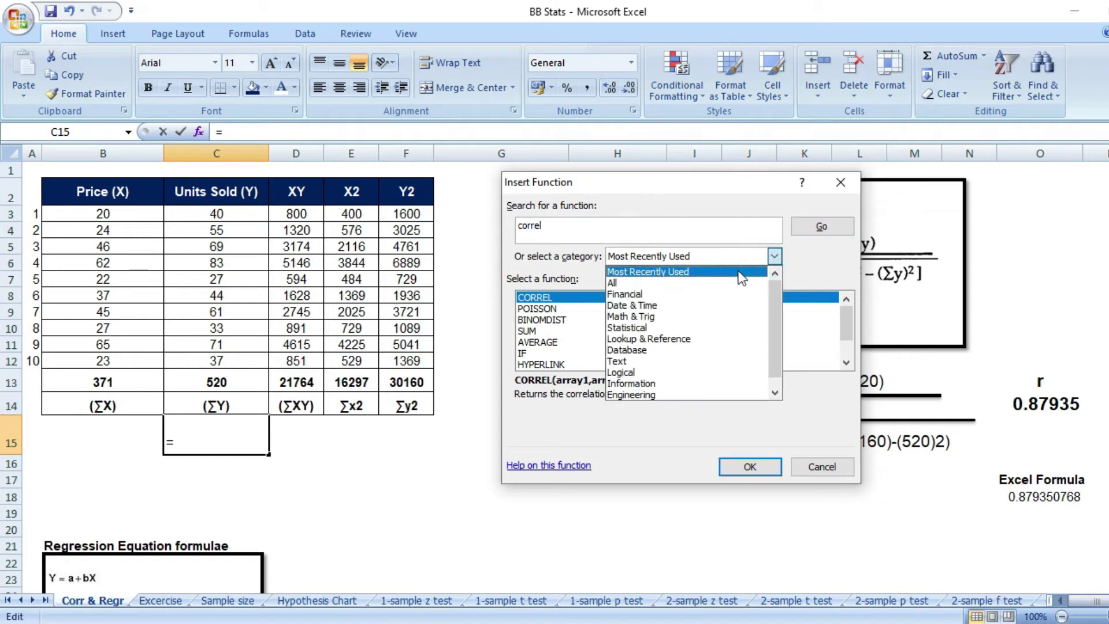
click(682, 281)
click(811, 225)
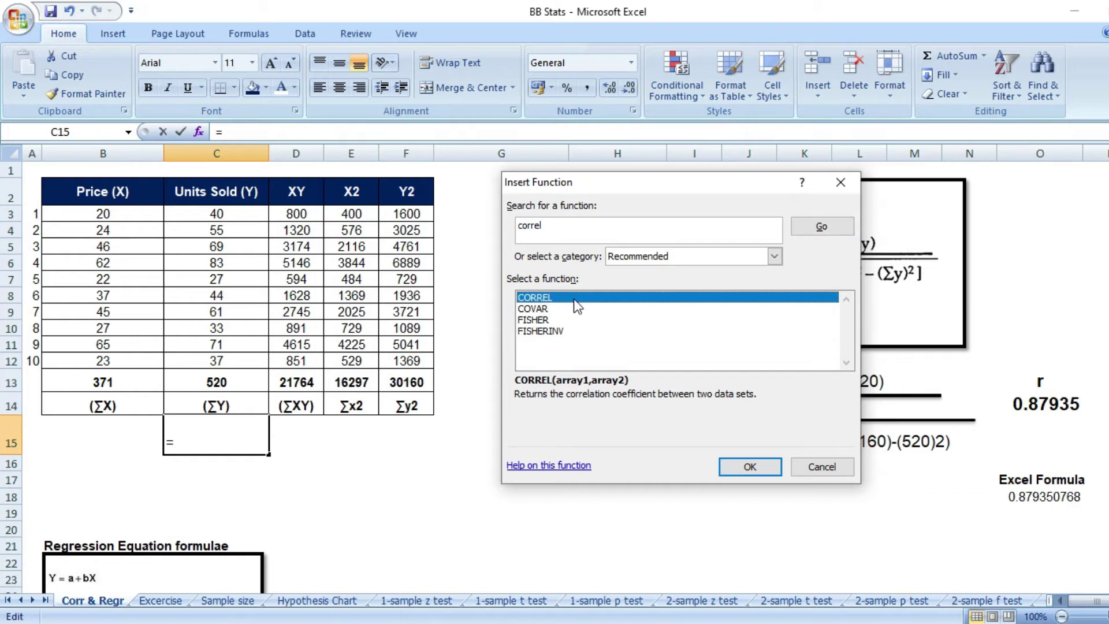
click(746, 469)
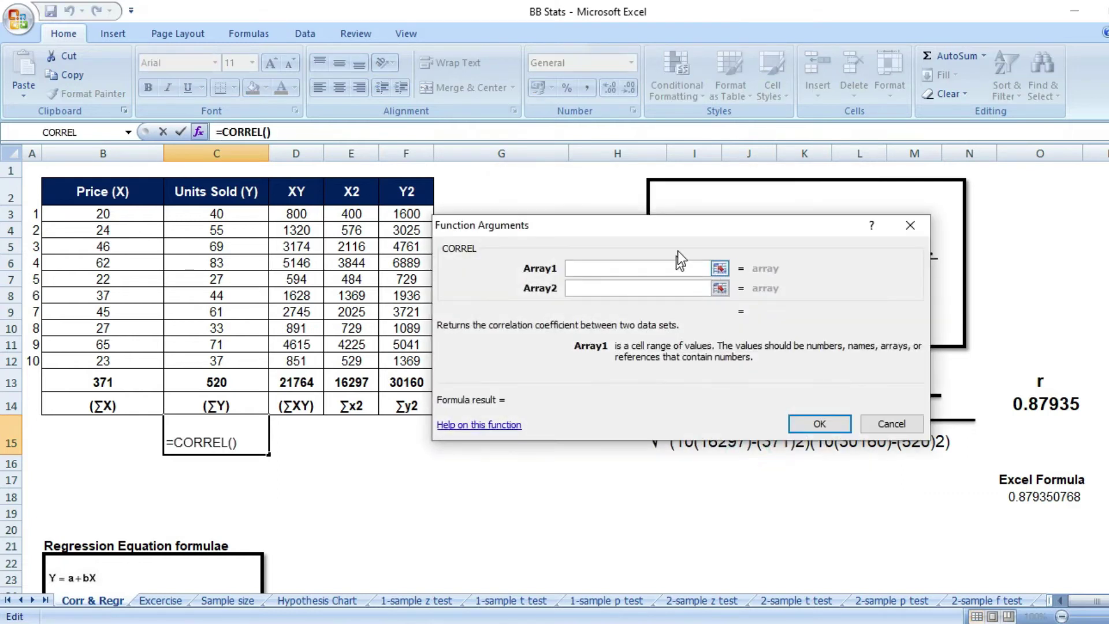
- Set Array1 to B3:B12 and Array2 to C3:C12 and confirm, returning 0.879350768
drag(698, 220, 688, 307)
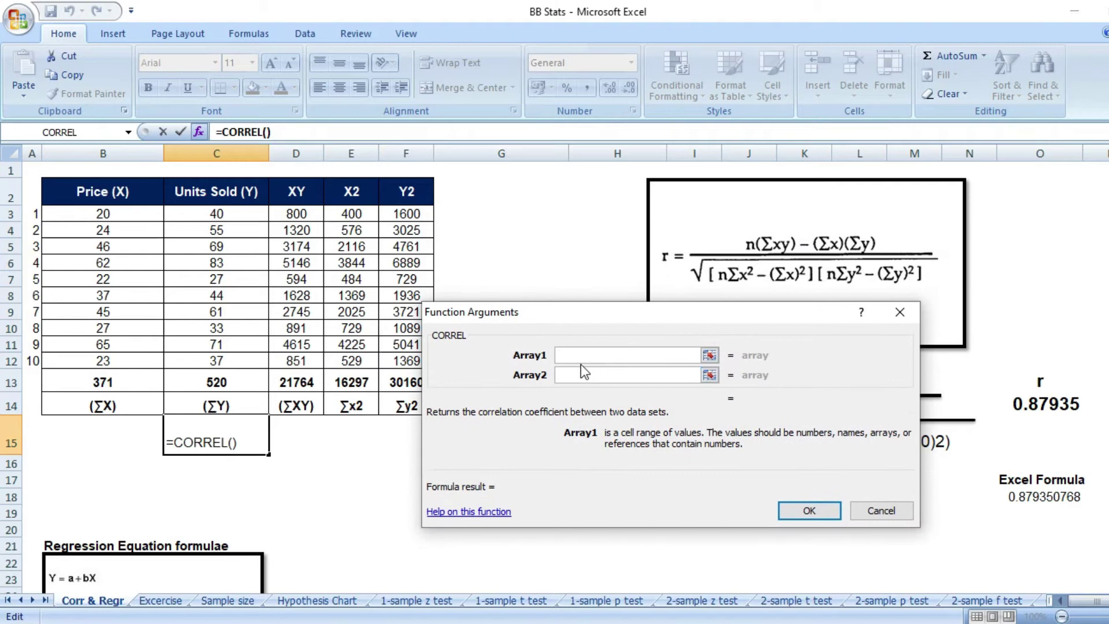
drag(106, 214, 111, 367)
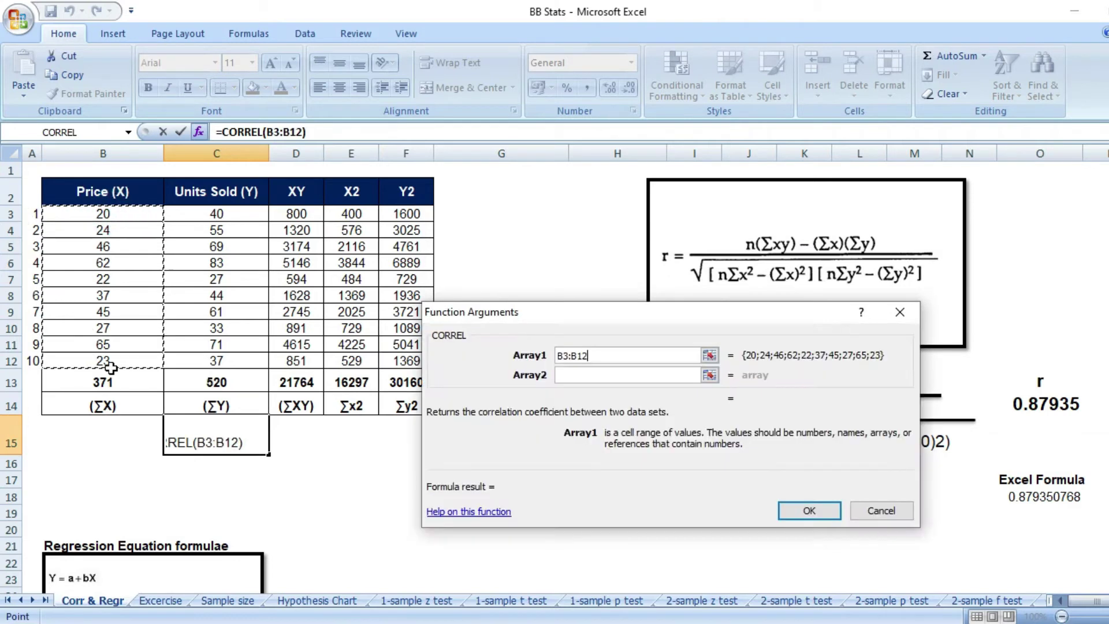
click(712, 378)
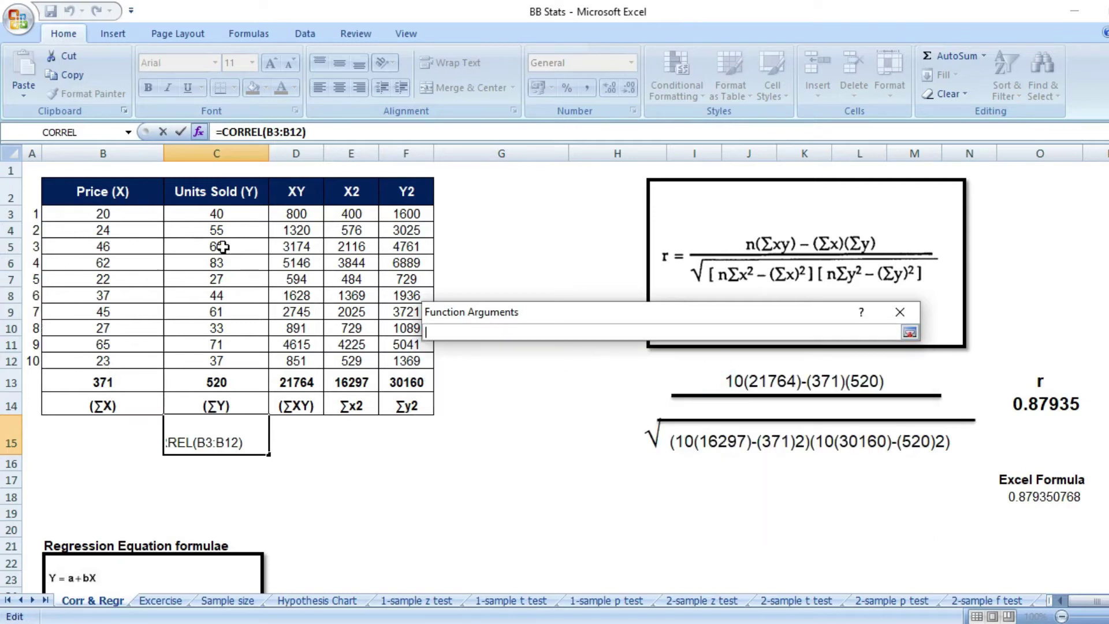
drag(224, 213, 230, 358)
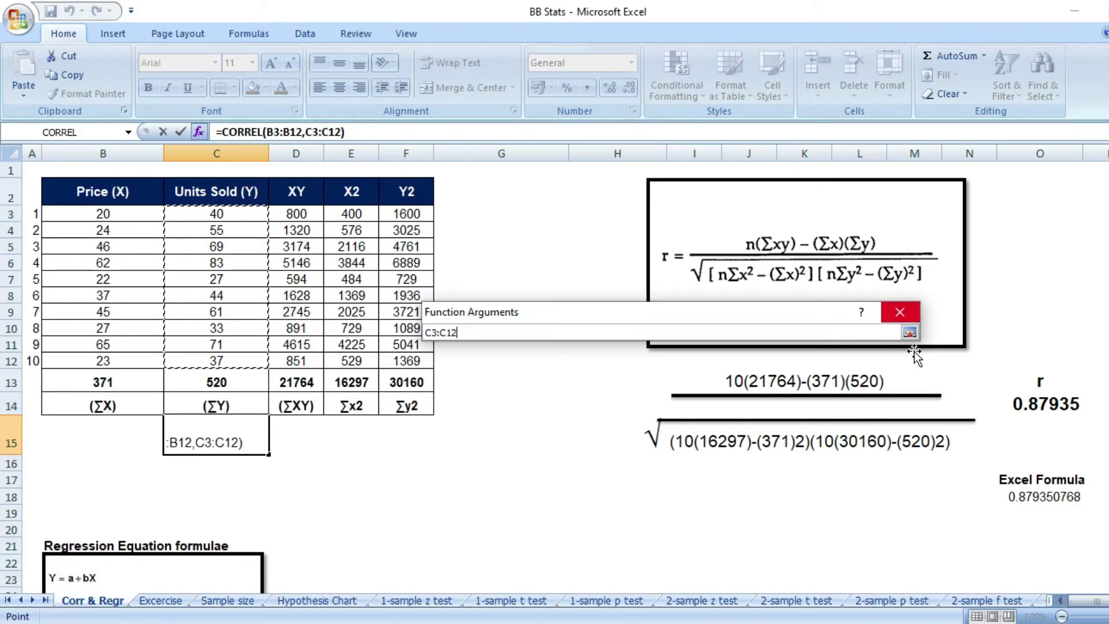
click(909, 333)
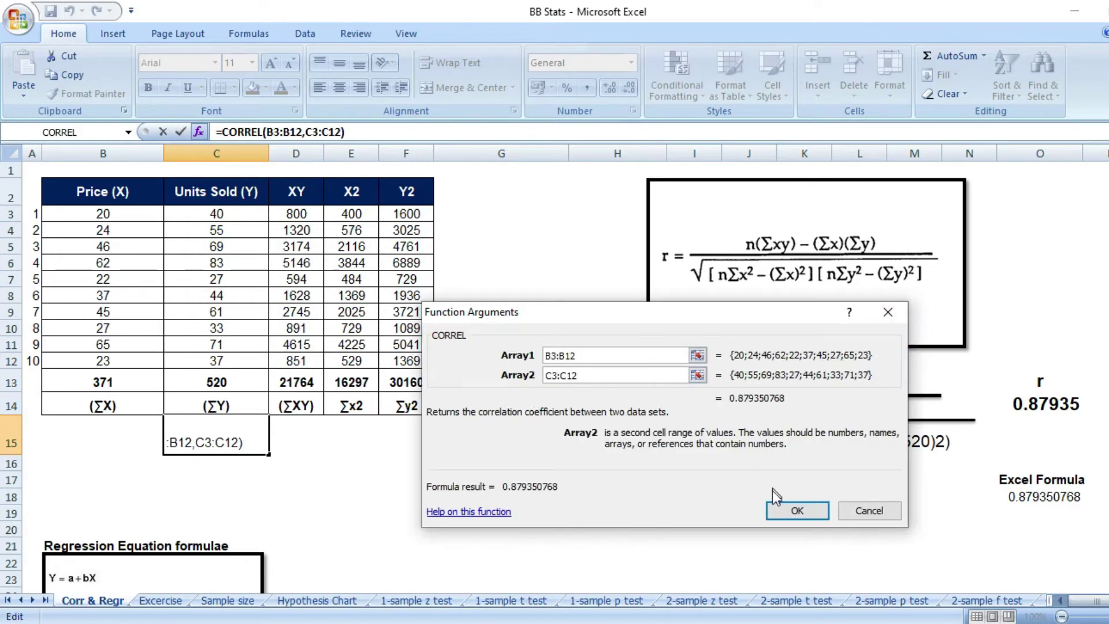
click(795, 513)
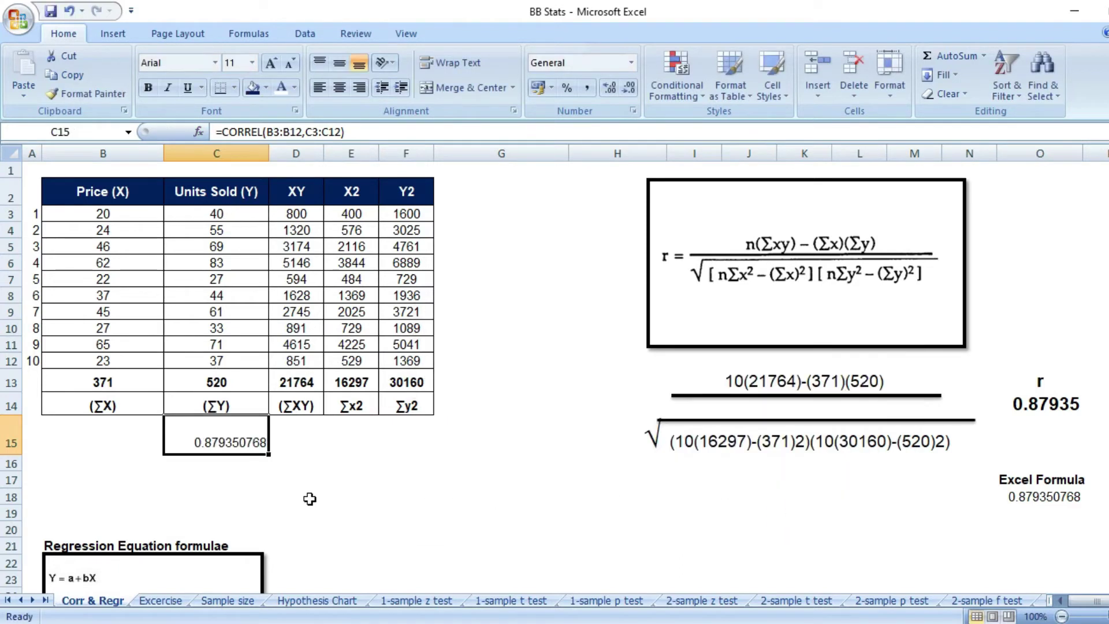
- Compare C15 with the manual r of 0.87935, then copy B2:C12 including headers
click(207, 443)
drag(1052, 388, 1053, 404)
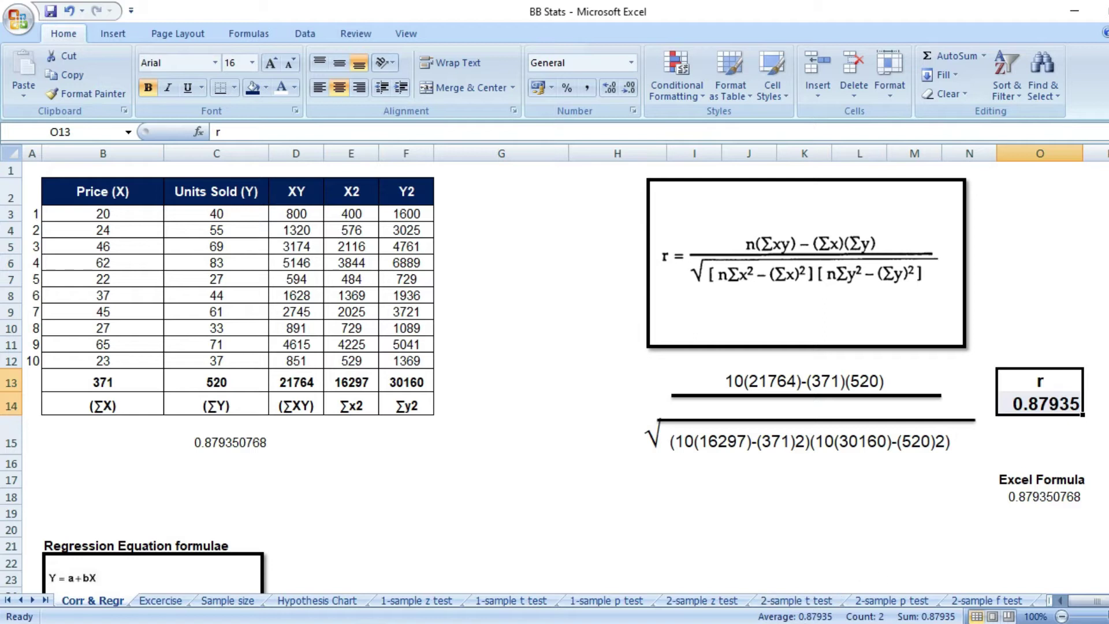
mouse_move(779, 623)
drag(88, 192, 218, 364)
key(ctrl+c)
- Paste the Excel price and units data into Minitab starting at column C1
click(780, 623)
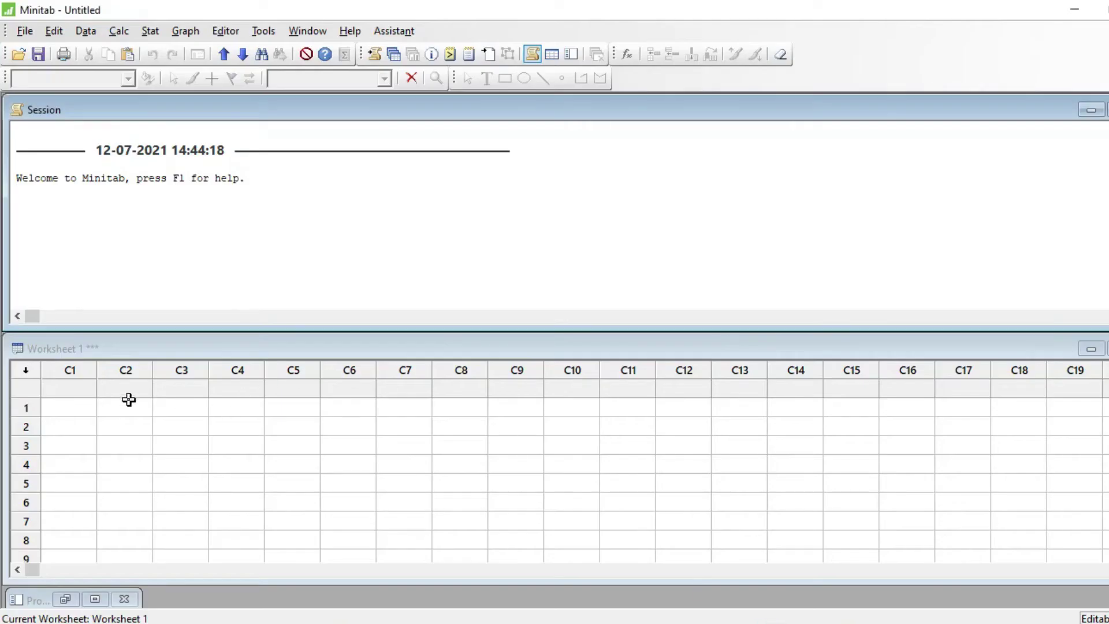
click(87, 386)
key(ctrl+v)
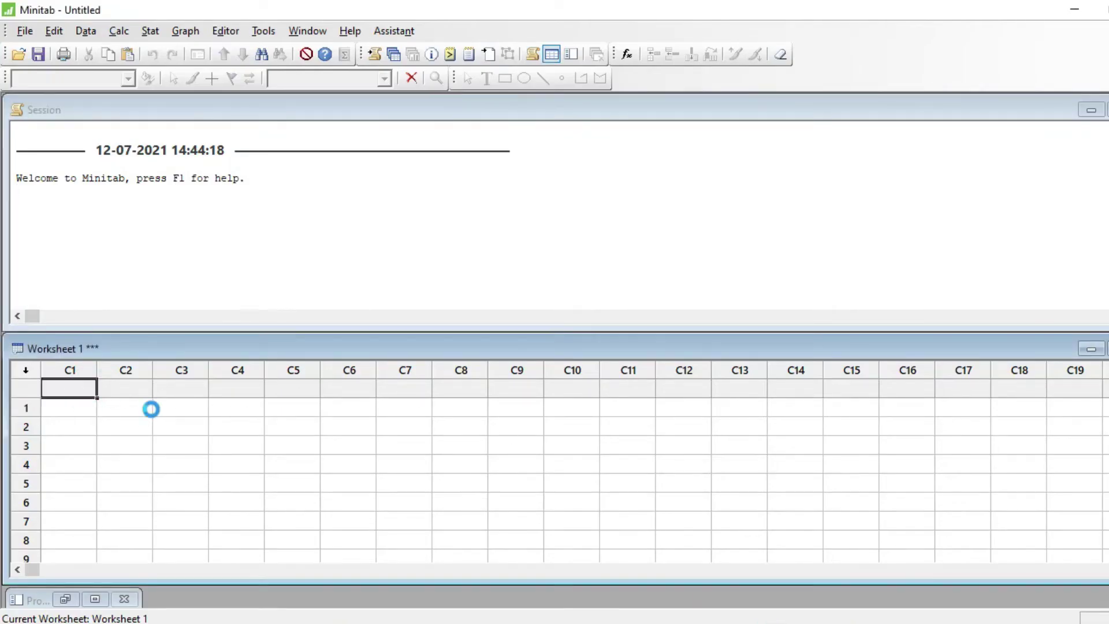
- Start Stat > Basic Statistics > Correlation with Price (X) and Units Sold (Y) as variables
click(154, 29)
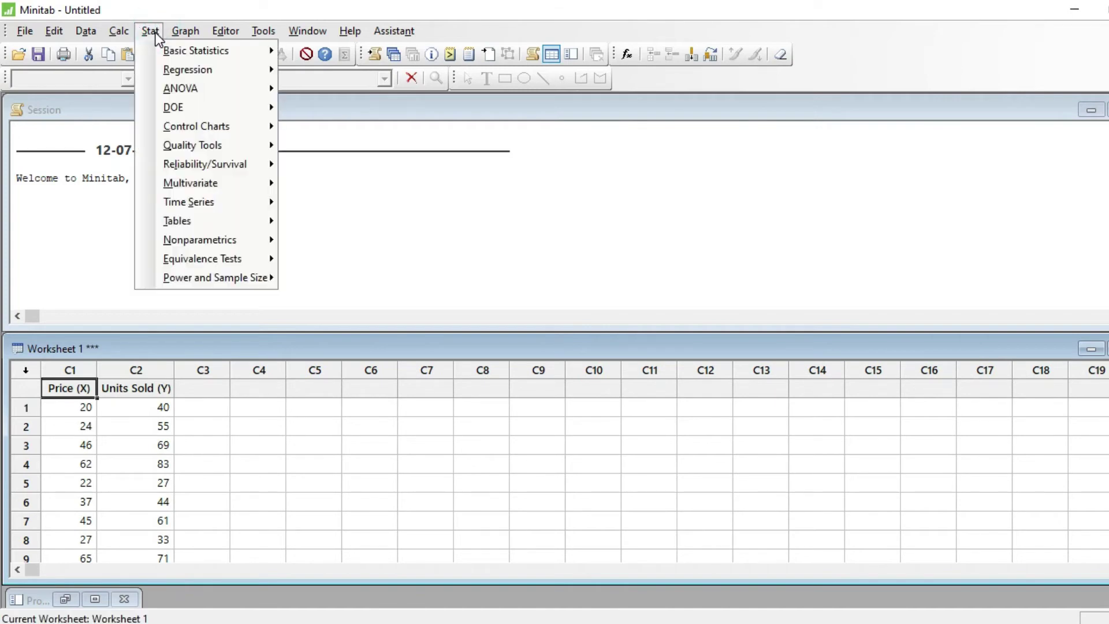
mouse_move(162, 50)
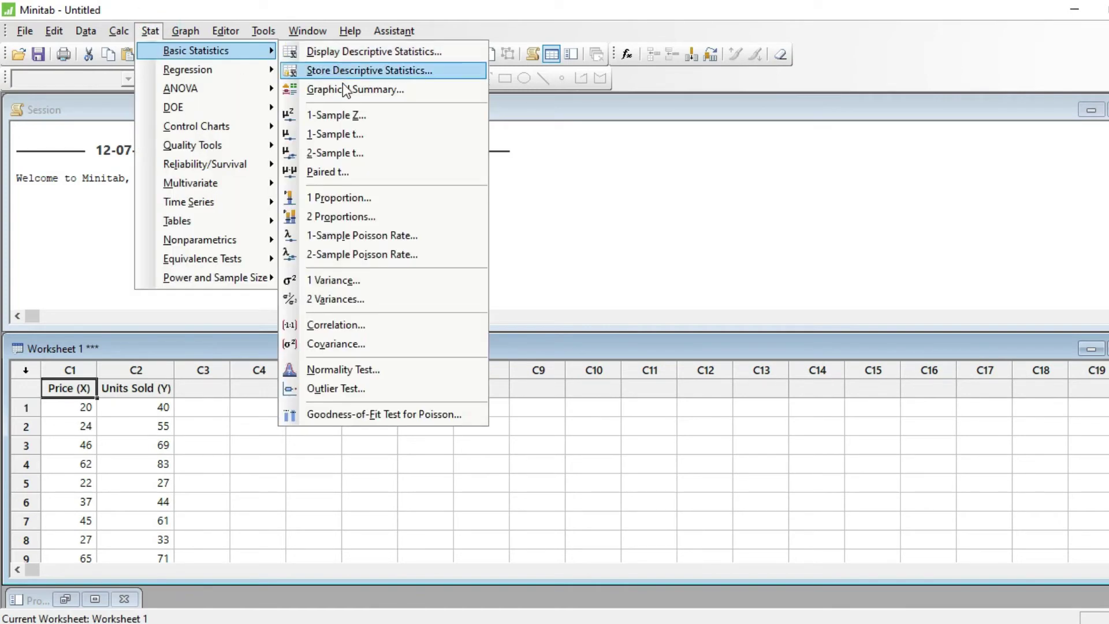
click(382, 326)
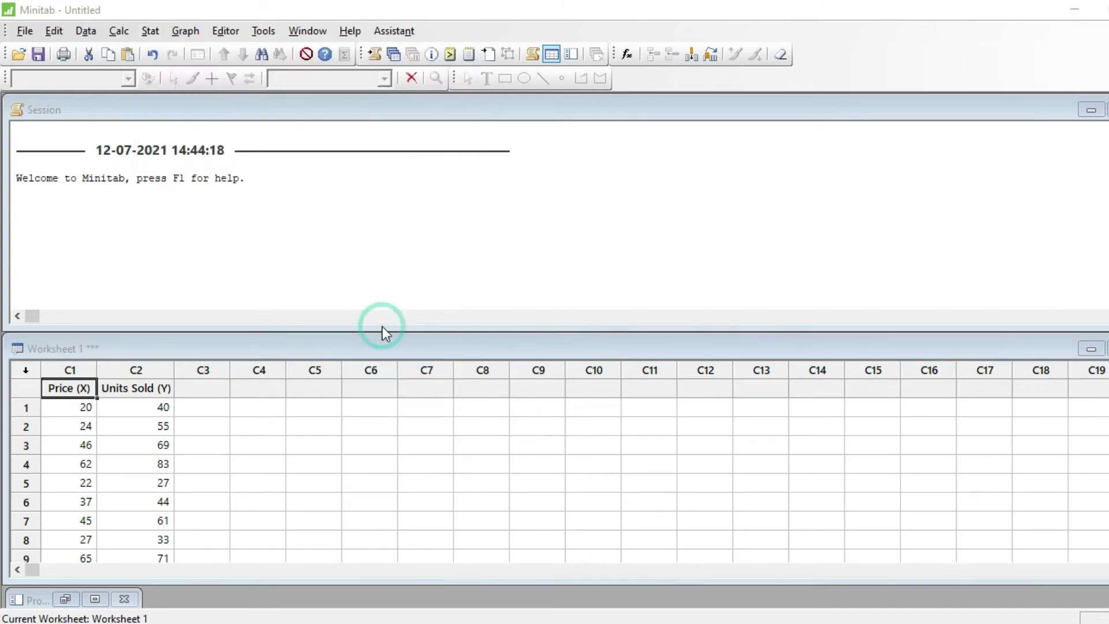
double_click(499, 205)
double_click(502, 214)
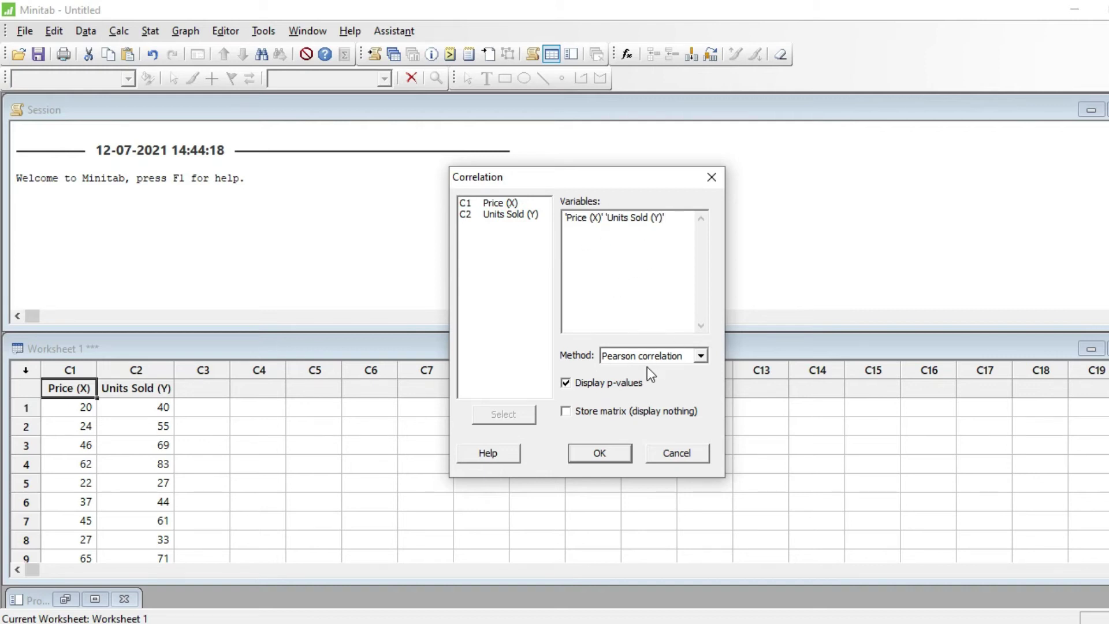
- Turn off Display p-values and run the correlation, which reports 0.879
click(568, 384)
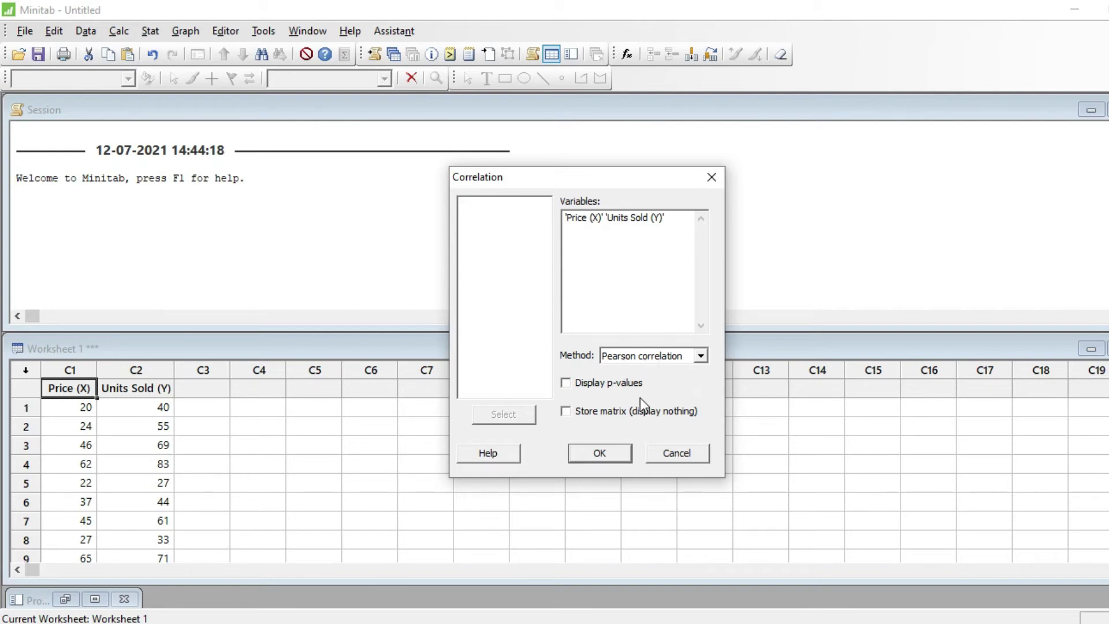
click(623, 450)
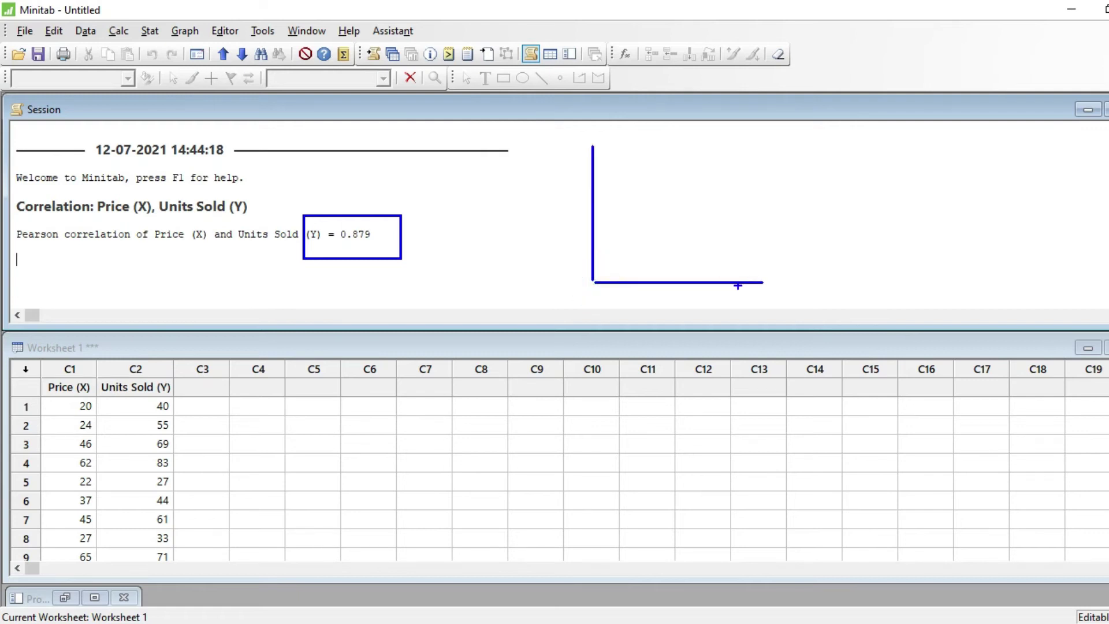
mouse_move(551, 190)
mouse_down()
mouse_move(555, 224)
mouse_move(533, 237)
mouse_up()
mouse_move(642, 301)
mouse_down()
mouse_move(641, 315)
mouse_move(663, 316)
mouse_up()
click(605, 263)
click(610, 251)
click(619, 240)
click(626, 251)
click(643, 235)
click(659, 225)
click(675, 210)
drag(684, 196, 693, 155)
drag(603, 238, 722, 142)
drag(711, 186, 733, 172)
drag(747, 169, 755, 162)
drag(630, 269, 770, 169)
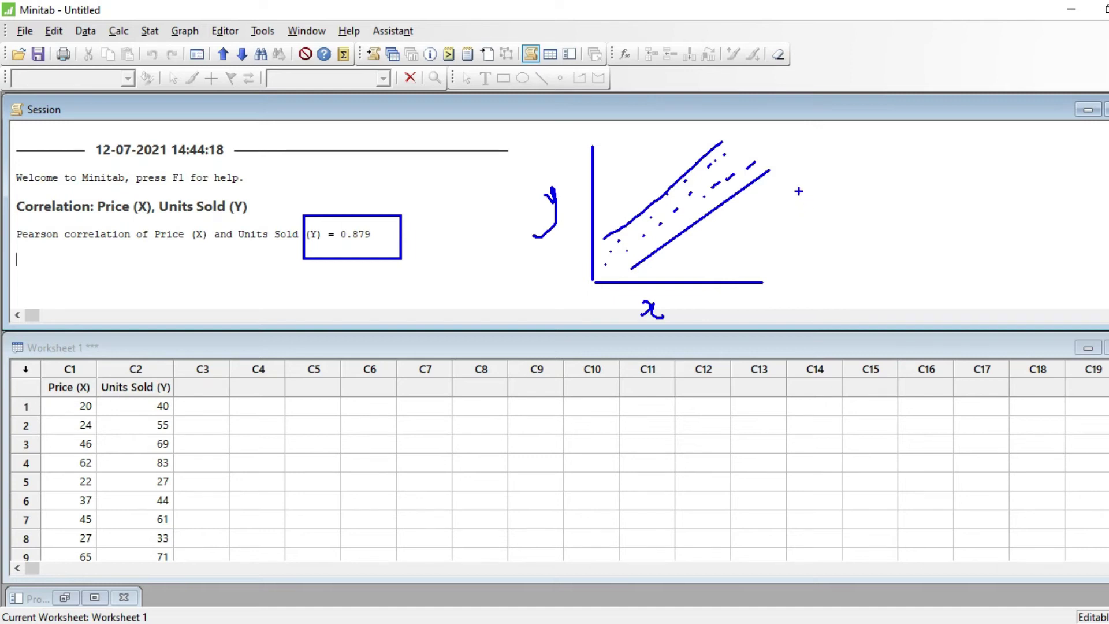
click(806, 168)
drag(833, 152, 861, 156)
drag(822, 195, 865, 175)
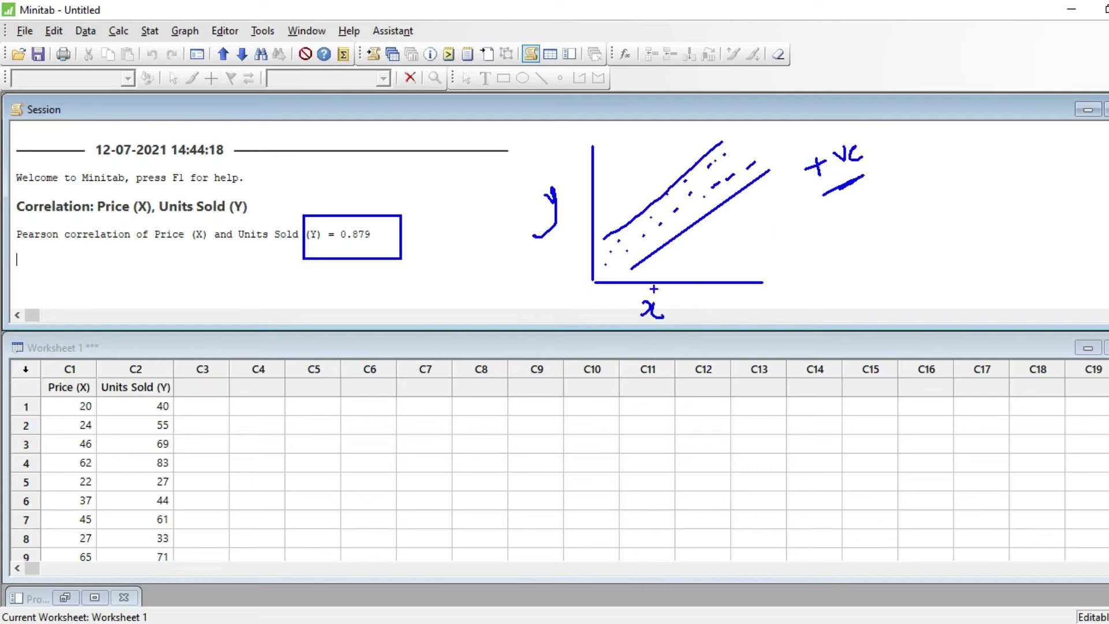
drag(362, 206, 375, 199)
key(e)
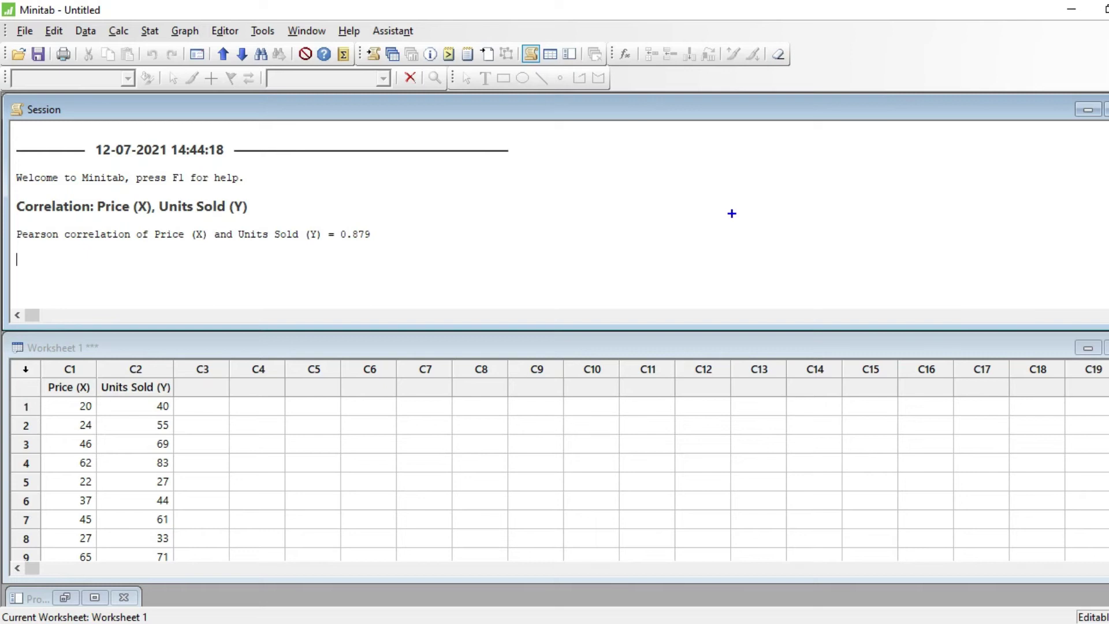
- Sketch a -1 to +1 scale, box the 0.879 value, and write it near +1
drag(671, 231, 692, 237)
mouse_move(908, 213)
mouse_down()
mouse_move(926, 208)
mouse_move(923, 220)
mouse_move(934, 203)
mouse_move(939, 216)
mouse_up()
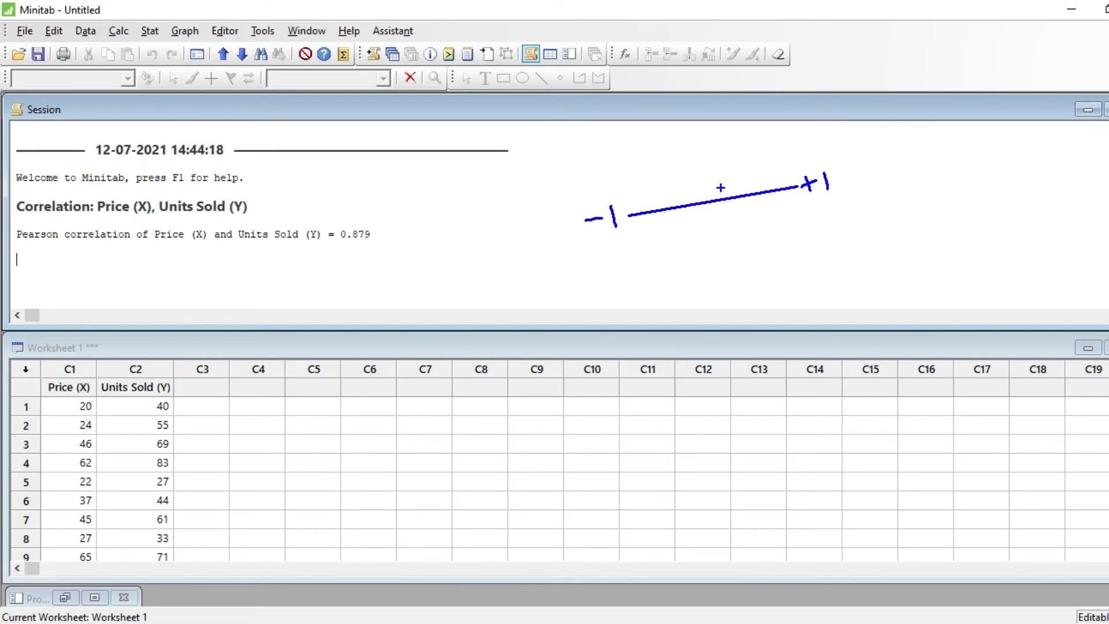
drag(720, 187, 721, 194)
drag(726, 201, 731, 205)
mouse_move(331, 213)
mouse_down()
mouse_move(343, 257)
mouse_move(379, 257)
mouse_up()
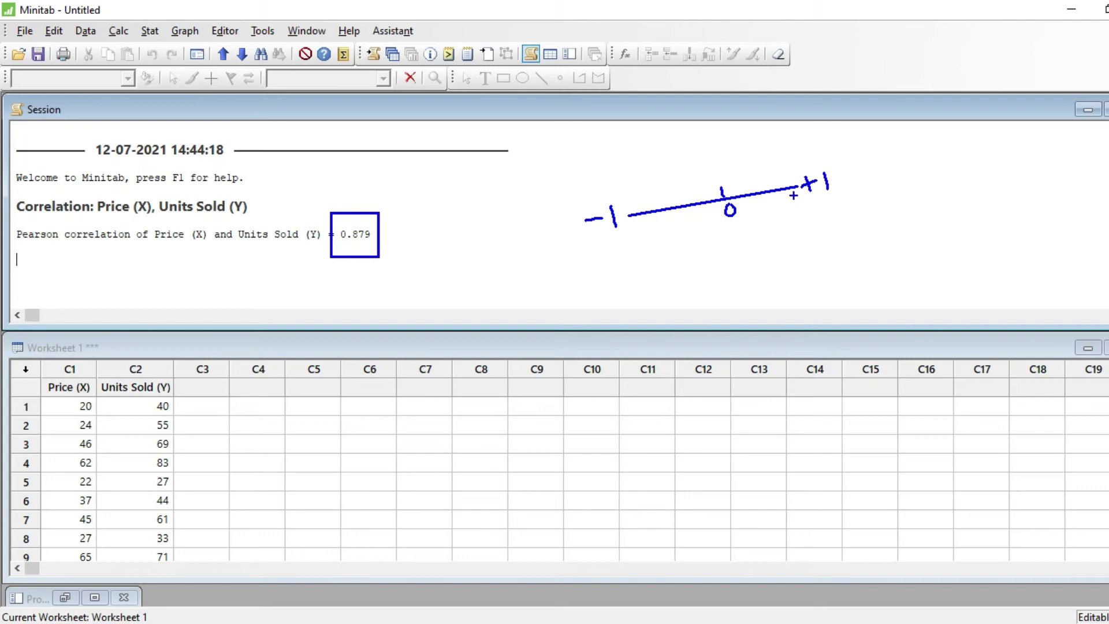
mouse_move(796, 186)
mouse_down()
mouse_move(814, 237)
mouse_move(867, 228)
mouse_up()
click(823, 231)
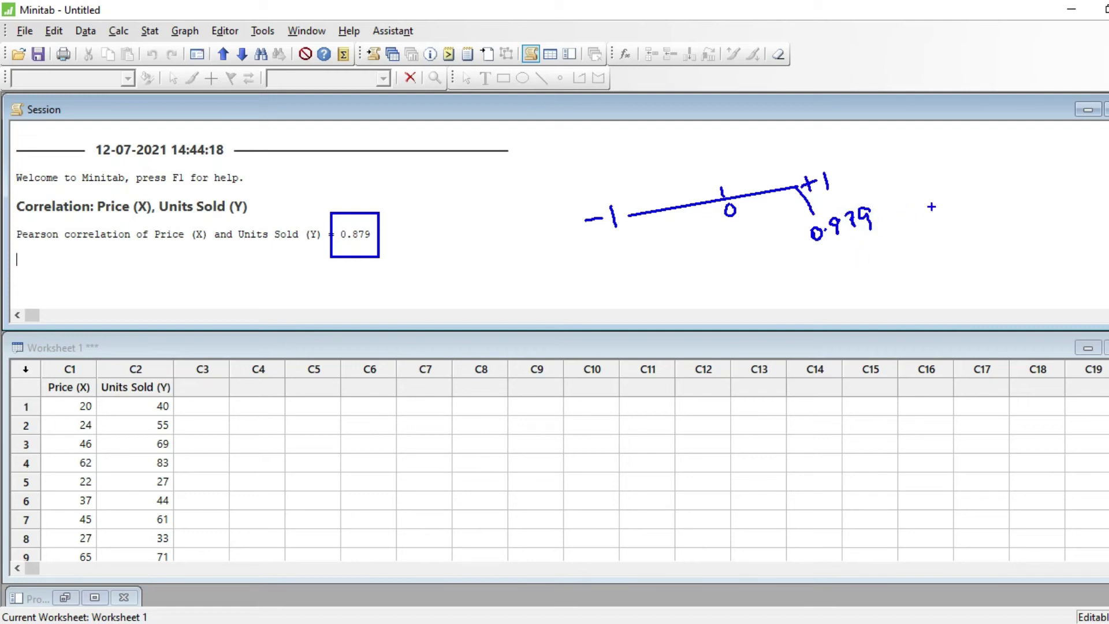
- Write 'x → y' beside the scale and -0.97 under the -1 end
mouse_move(922, 205)
mouse_down()
mouse_move(928, 215)
mouse_move(947, 200)
mouse_up()
click(937, 196)
mouse_move(969, 174)
mouse_down()
mouse_move(1010, 163)
mouse_move(1004, 188)
mouse_up()
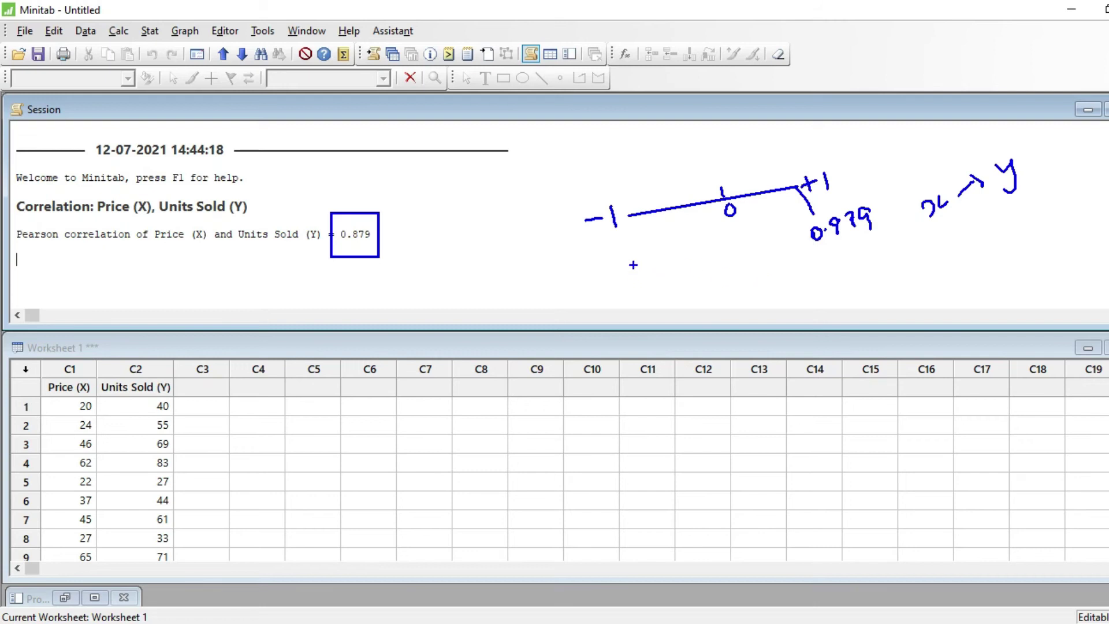
click(629, 247)
drag(628, 248, 654, 244)
drag(662, 224, 669, 236)
click(640, 203)
click(654, 192)
click(670, 185)
click(673, 185)
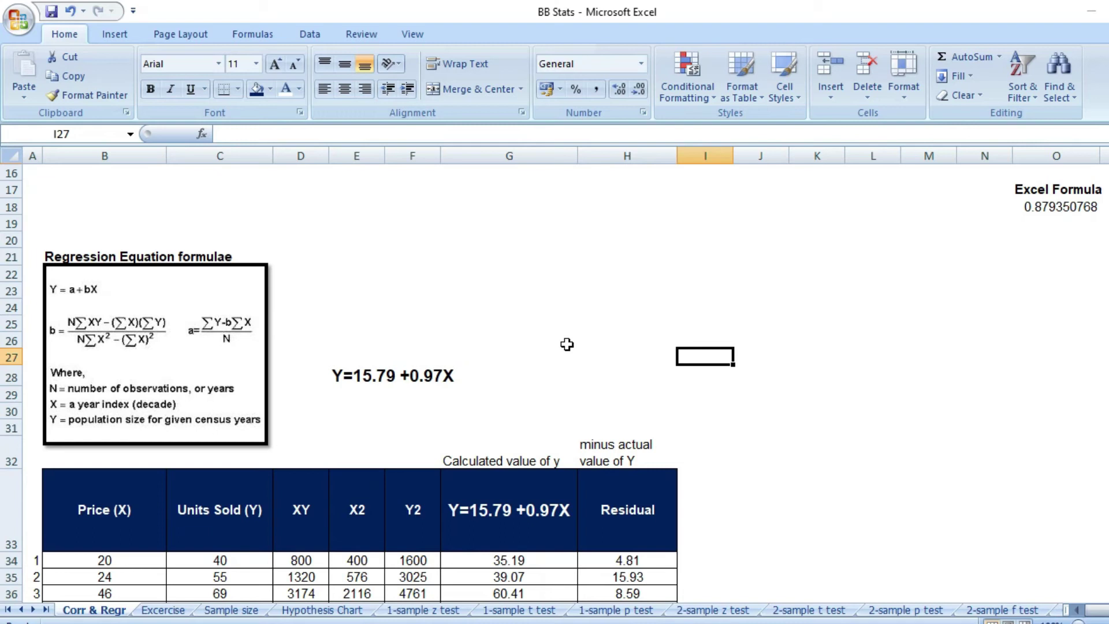
- Write y = a + b(x) with the pen and bracket the formulas for b and a
mouse_move(751, 199)
mouse_down()
mouse_move(795, 260)
mouse_move(819, 233)
mouse_up()
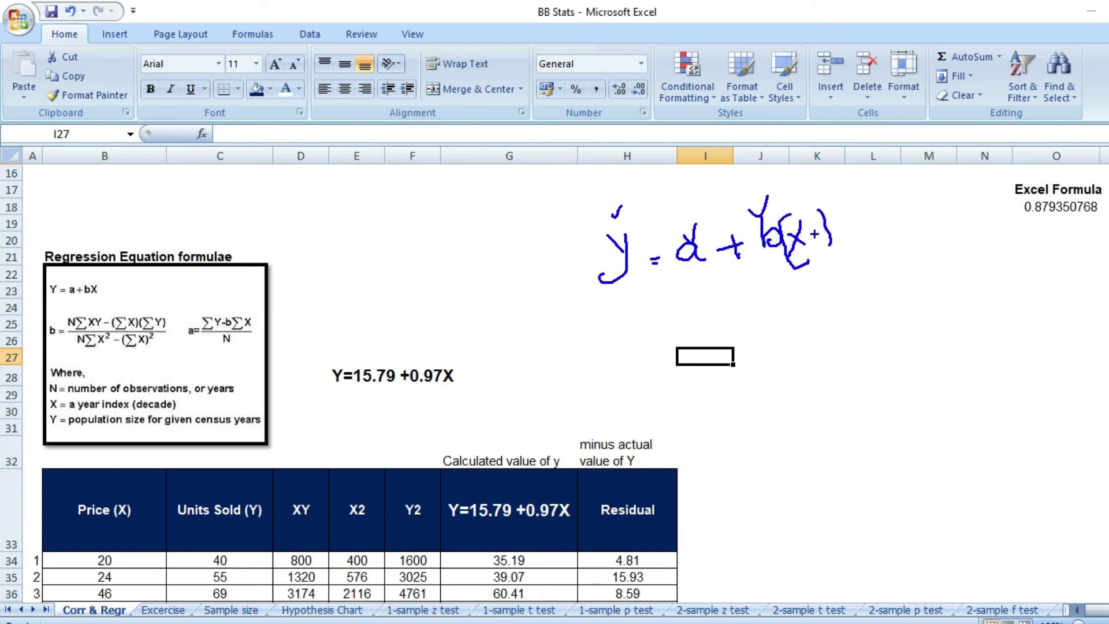
mouse_move(606, 209)
mouse_down()
mouse_move(614, 218)
mouse_move(634, 197)
mouse_up()
mouse_move(57, 305)
mouse_down()
mouse_move(38, 311)
mouse_move(30, 370)
mouse_move(167, 359)
mouse_move(171, 303)
mouse_move(55, 306)
mouse_up()
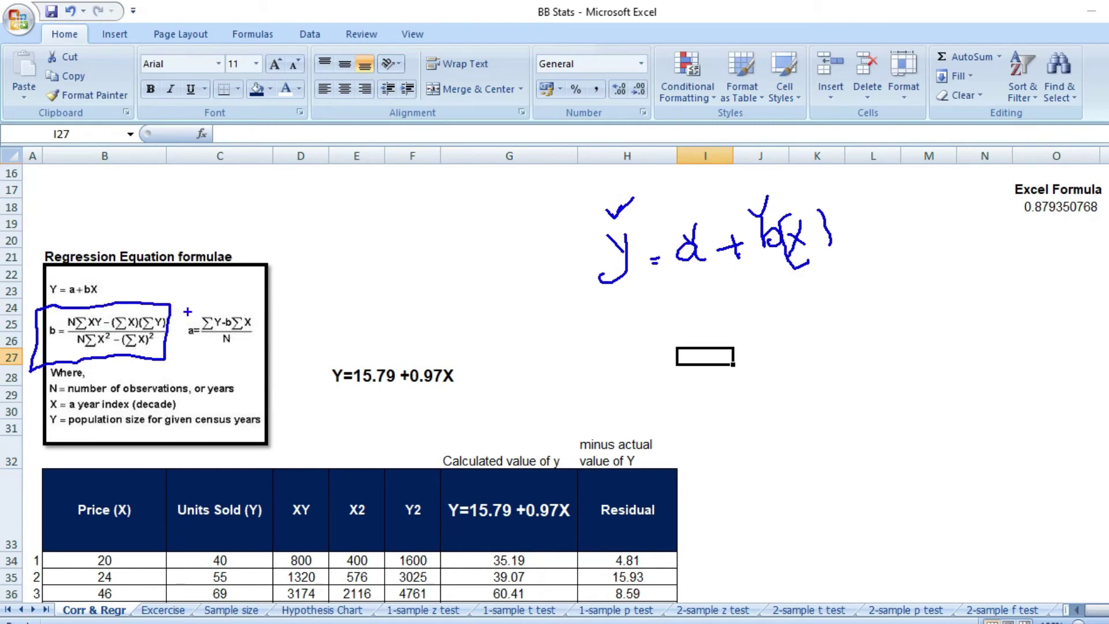
mouse_move(189, 305)
mouse_down()
mouse_move(174, 353)
mouse_move(198, 359)
mouse_move(248, 355)
mouse_move(256, 301)
mouse_up()
key(Escape)
scroll(520, 267, down, 3)
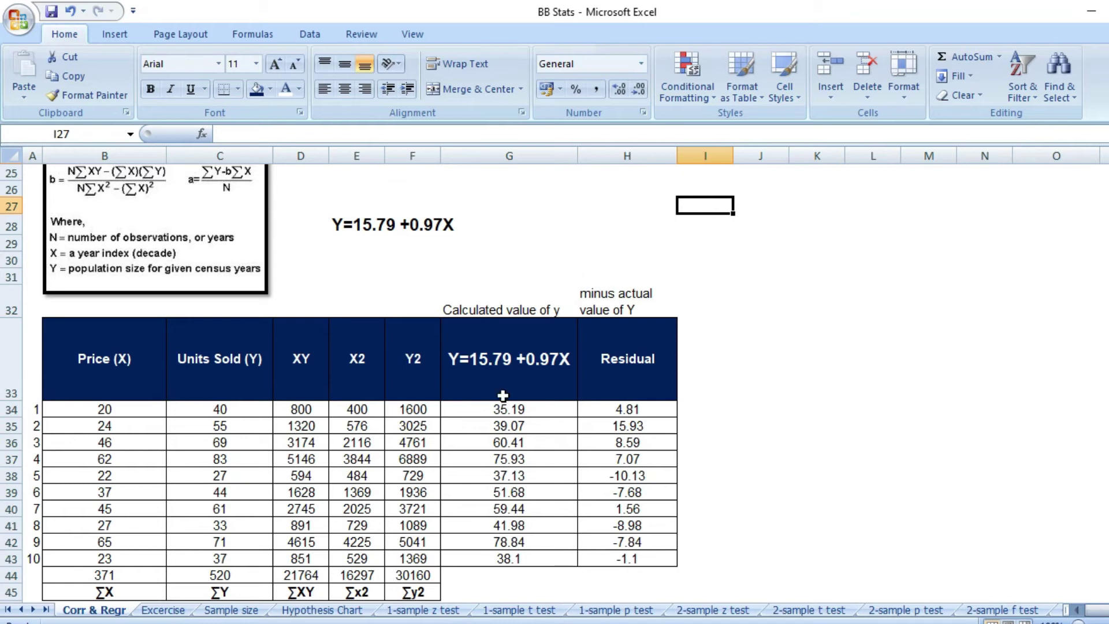
- Box the Y=15.79 +0.97X equation, then scroll down to the data table with its totals
drag(109, 389, 200, 575)
click(298, 277)
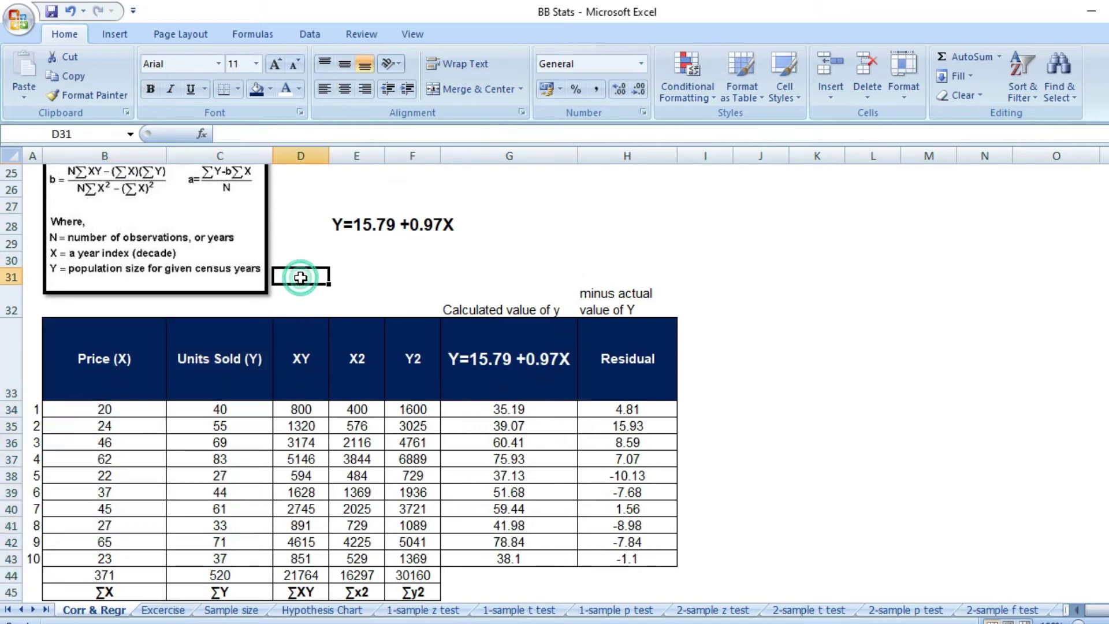
scroll(378, 254, up, 3)
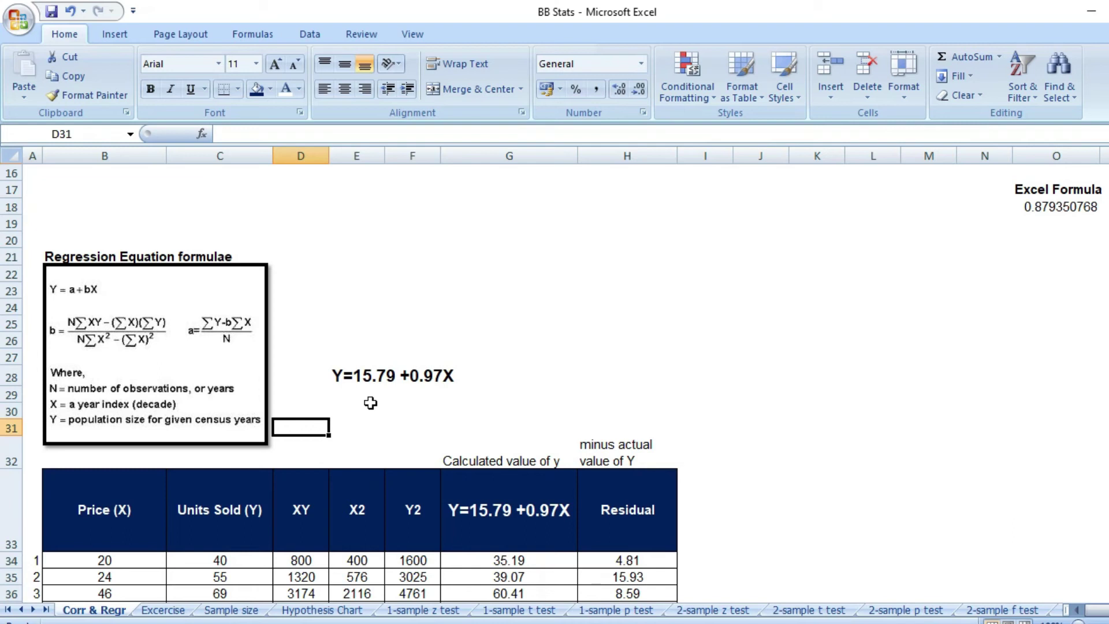
drag(317, 346, 478, 406)
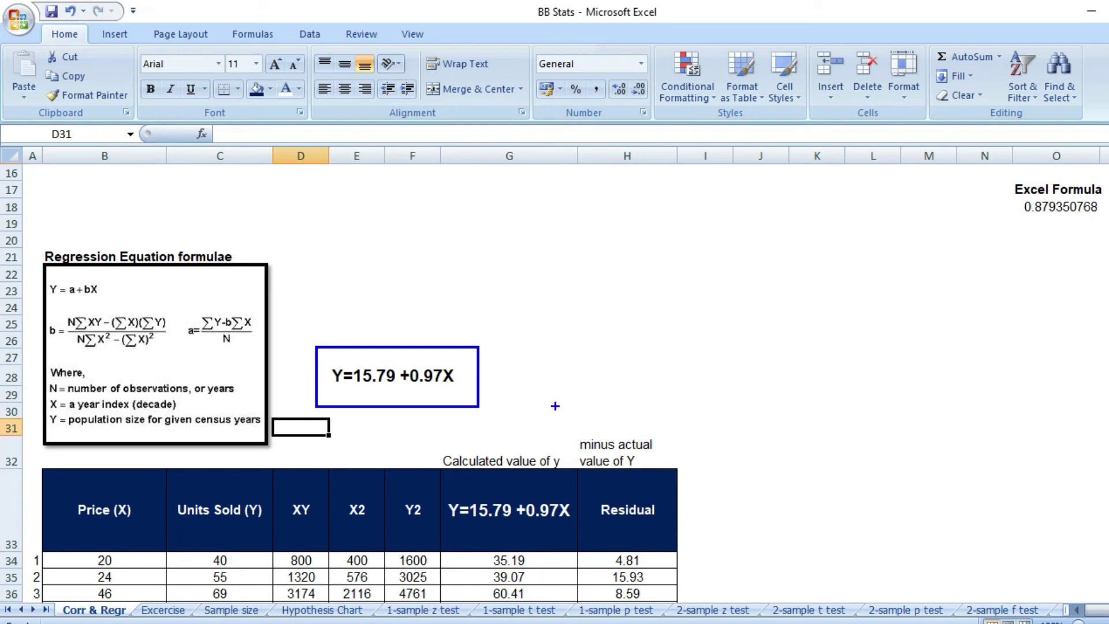
key(Escape)
scroll(534, 350, down, 1)
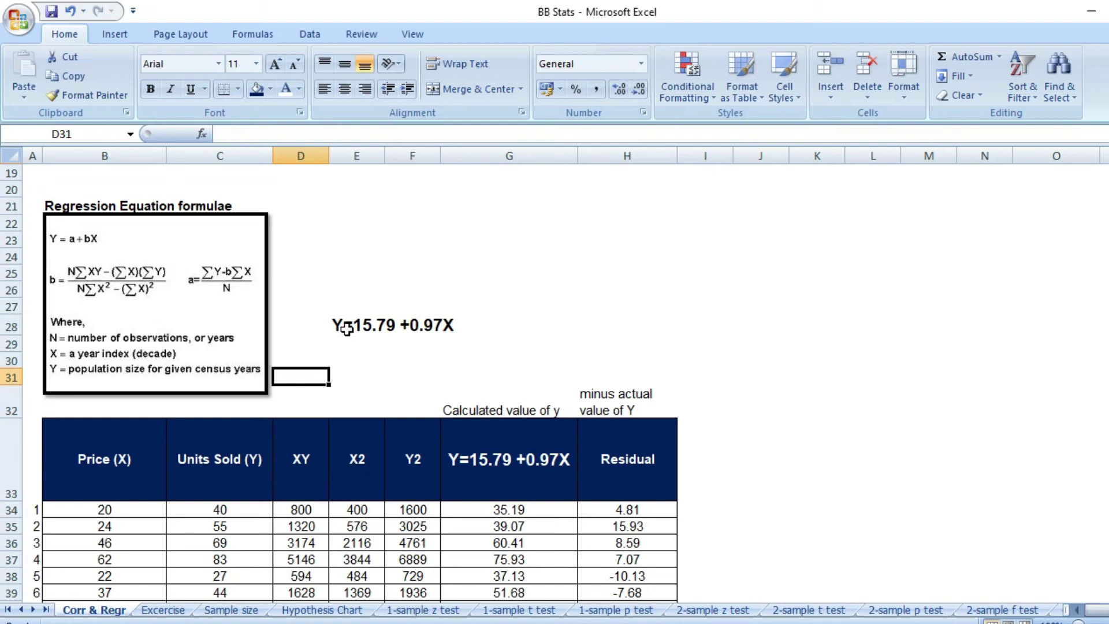
scroll(503, 329, down, 2)
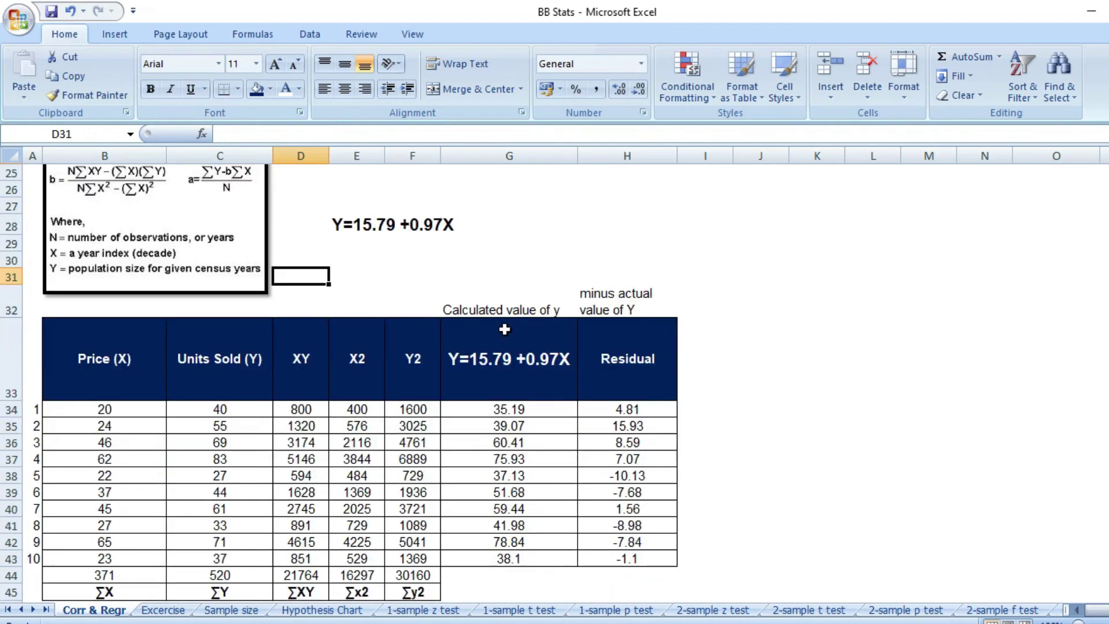
scroll(504, 329, down, 2)
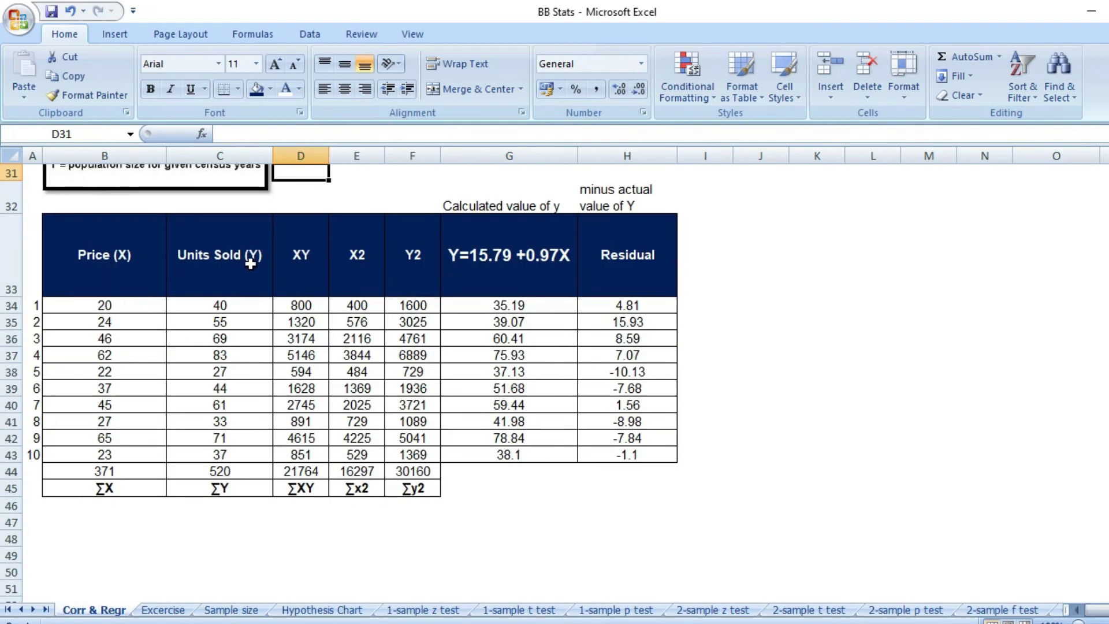
- Inspect G34's fitted-value formula 15.79 + 0.97 × Price and the calculated Y column
drag(104, 254, 403, 455)
click(520, 488)
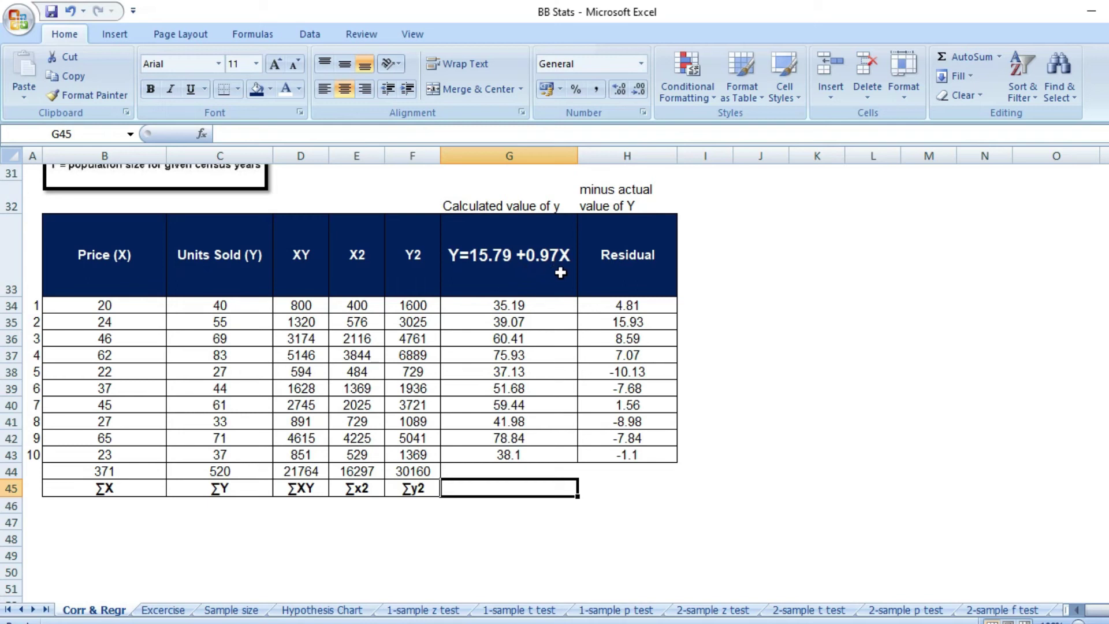
click(528, 311)
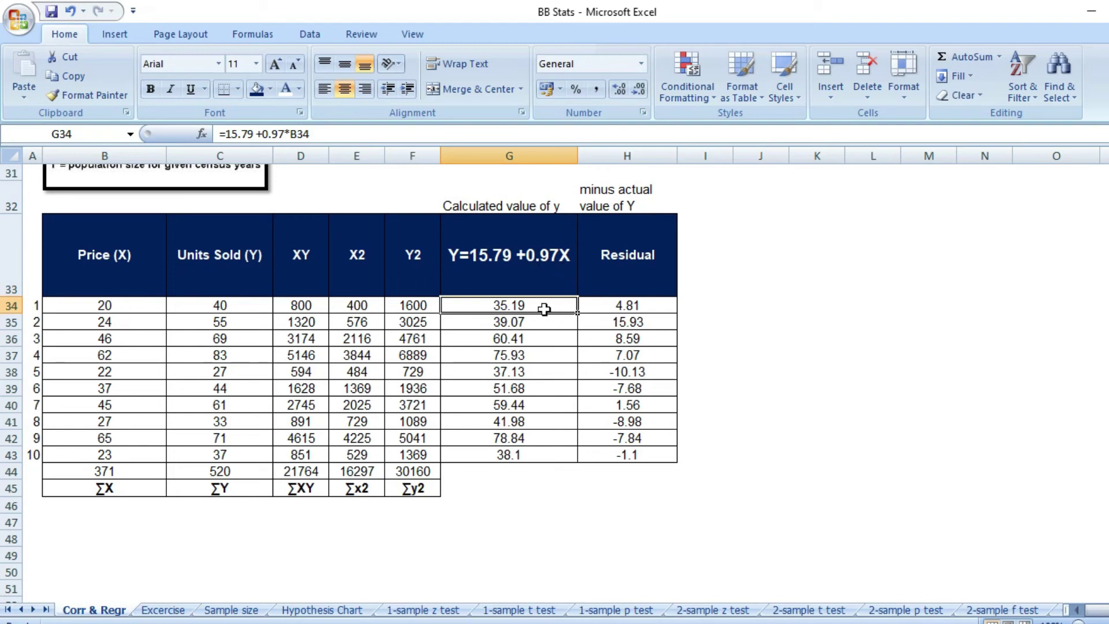
drag(530, 323, 522, 455)
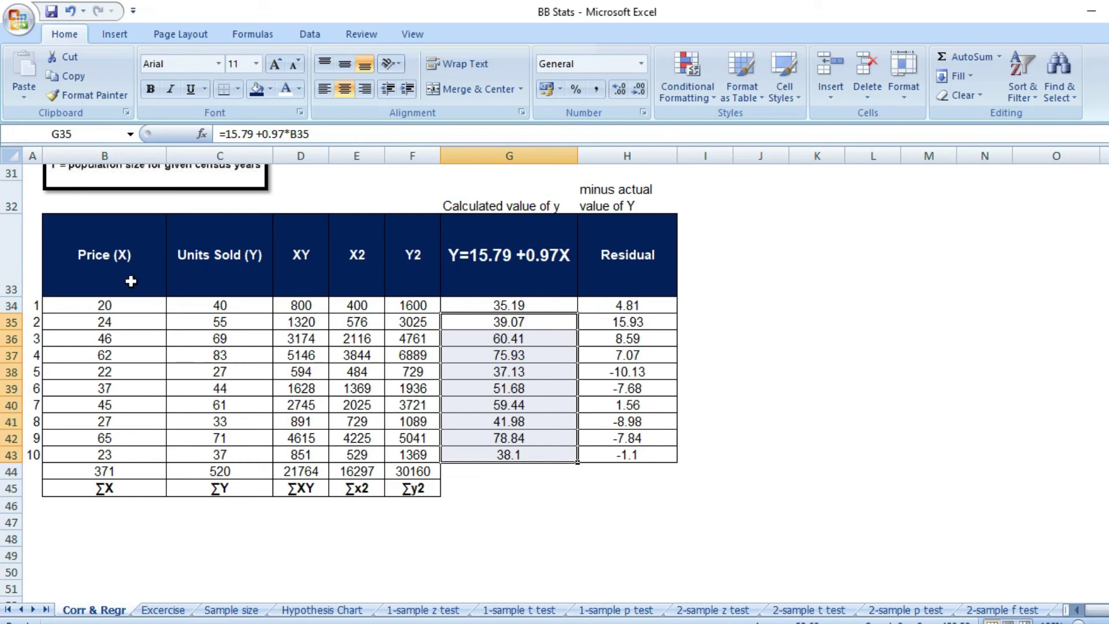
- Check the residual formulas in H34 and H35 against C34's actual value, then return to Minitab
click(641, 318)
click(640, 303)
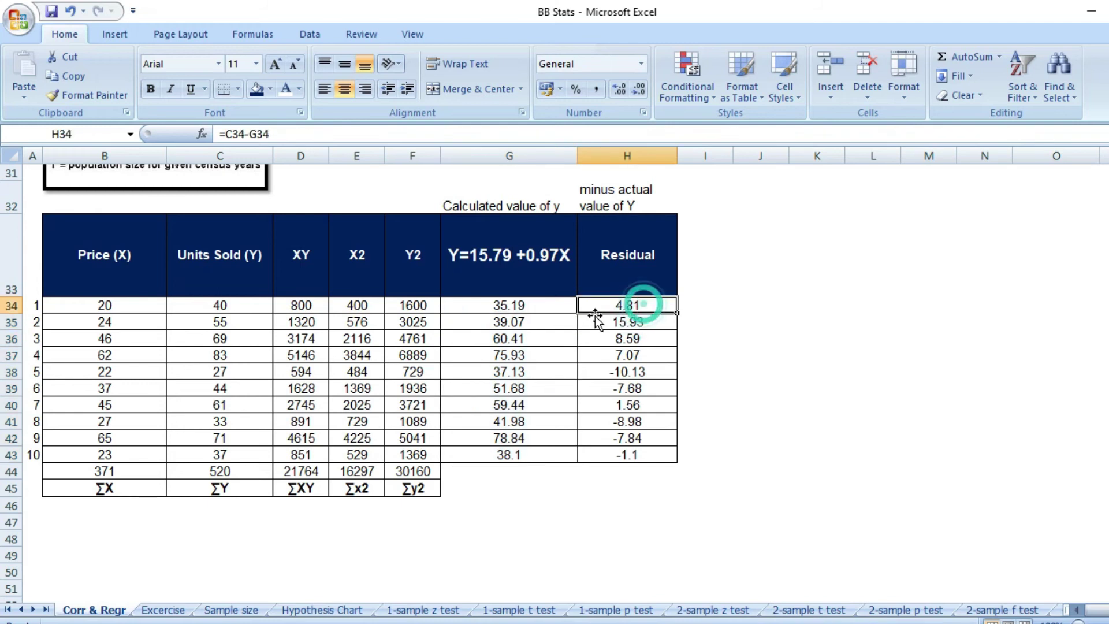
click(553, 301)
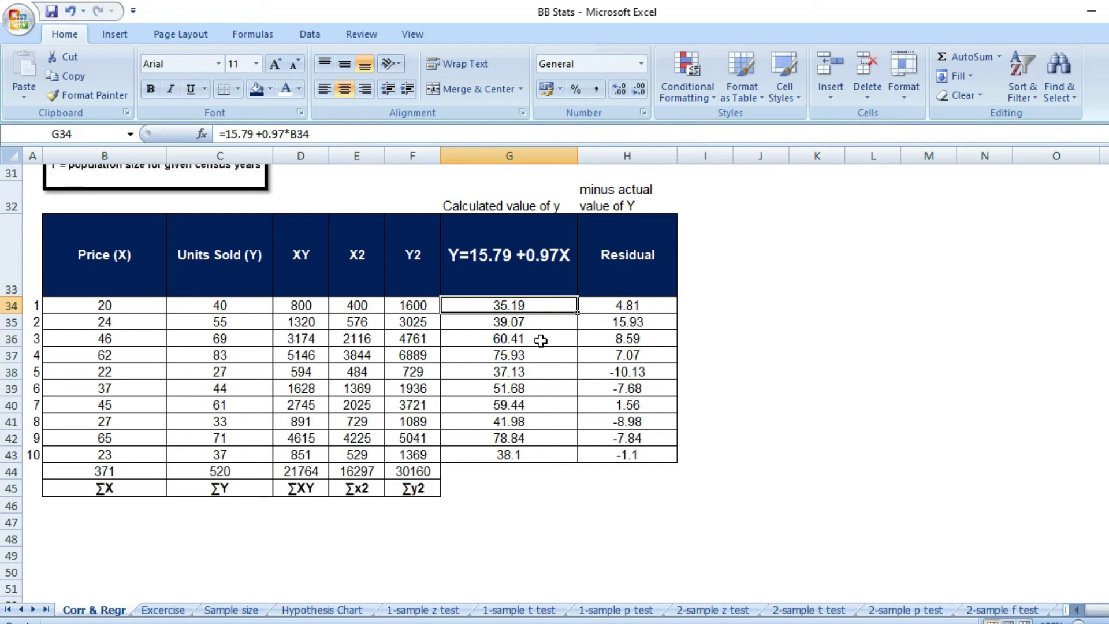
click(232, 307)
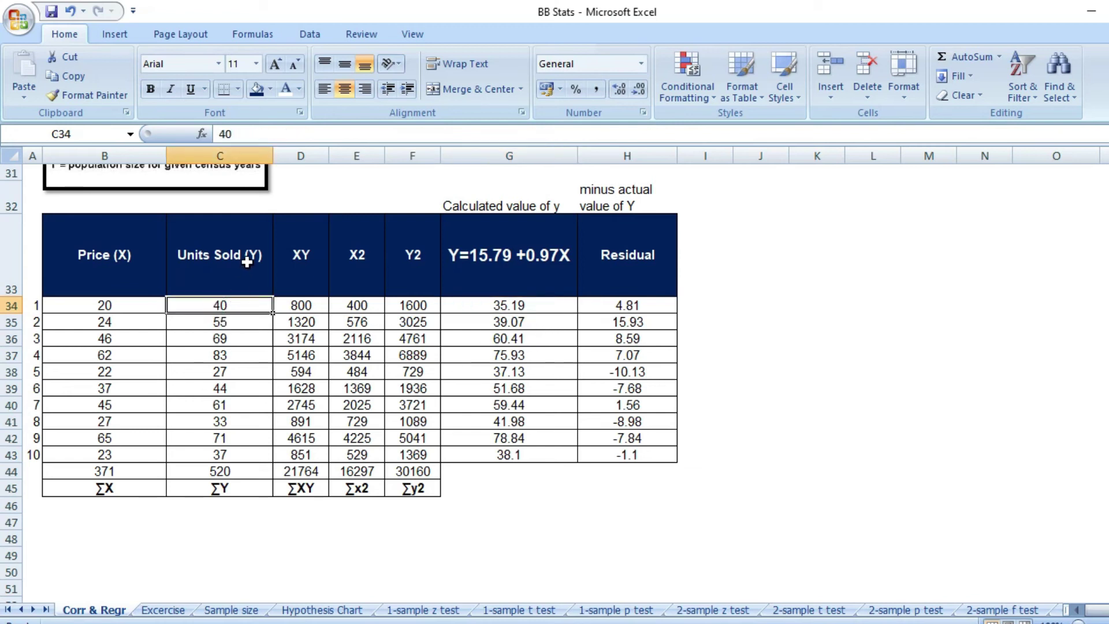
click(550, 310)
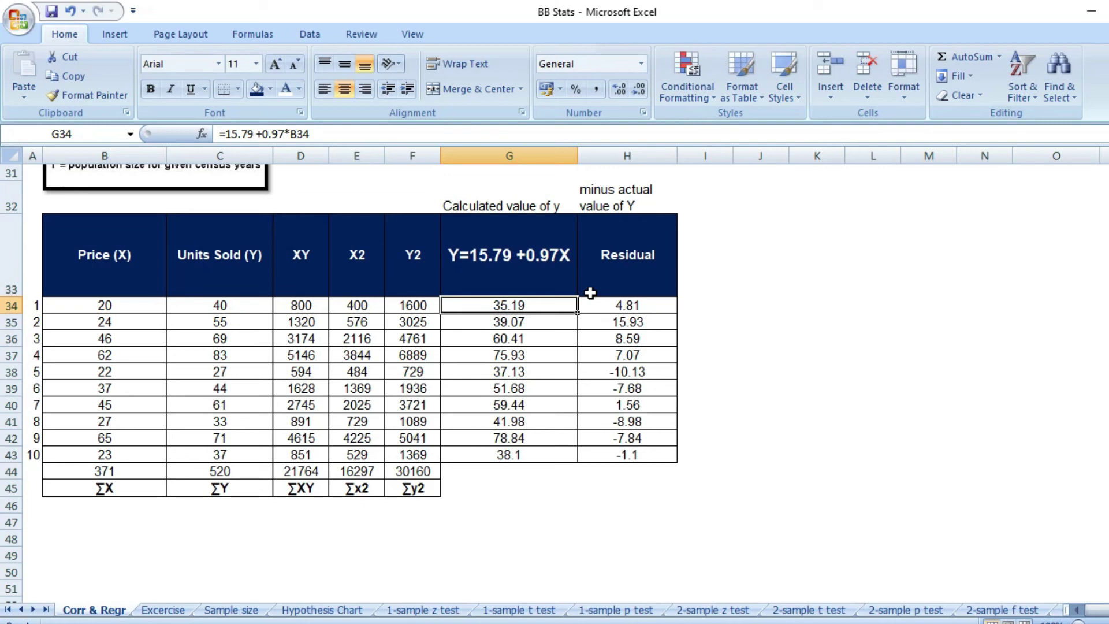
key(alt+Tab)
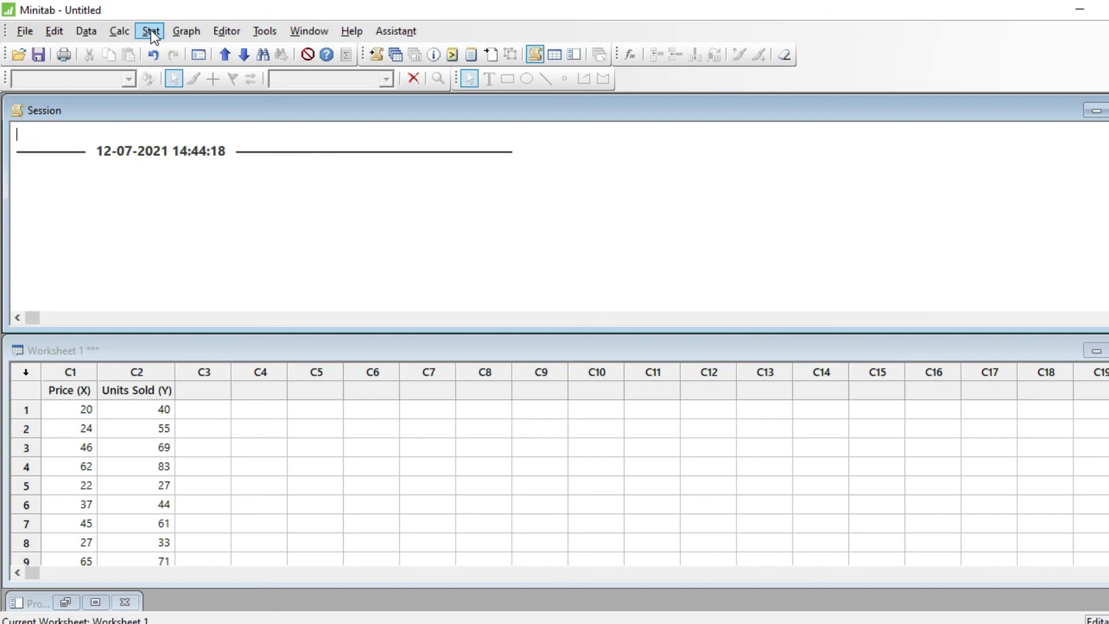
- Plot a linear fitted line of Units Sold (Y) on Price (X), giving Y = 15.79 + 0.9760X, R-Sq 77.3%
click(151, 30)
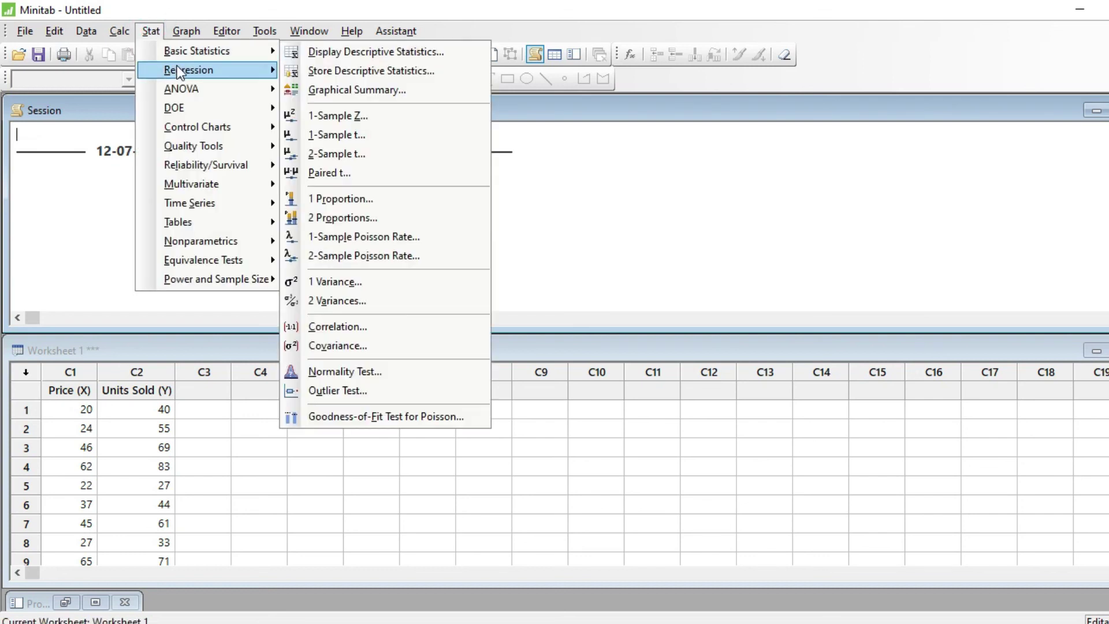
mouse_move(177, 70)
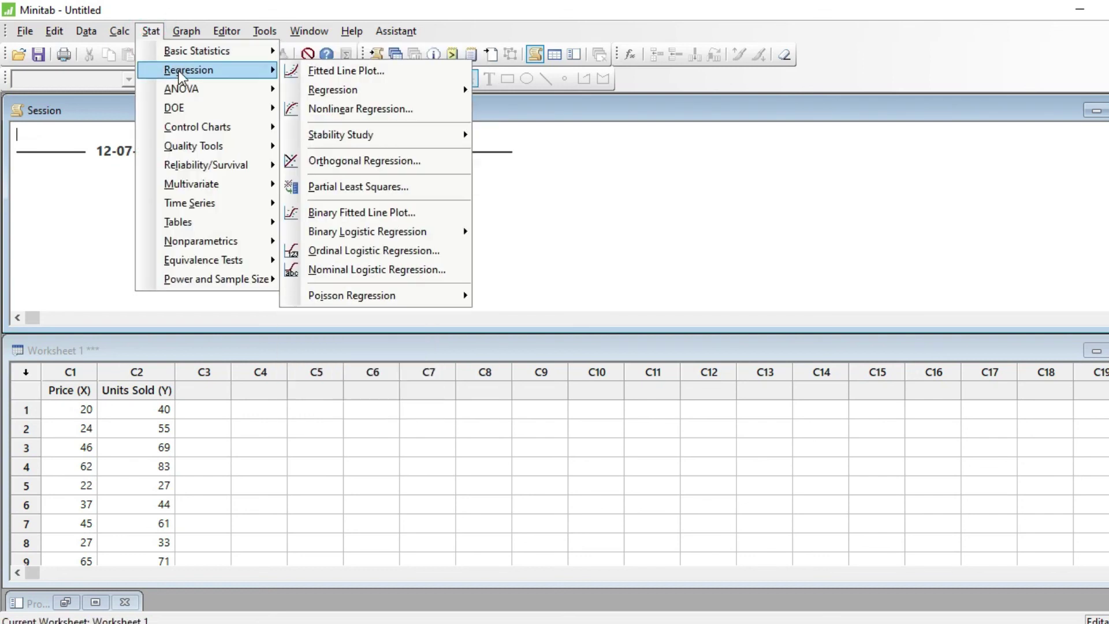
click(361, 71)
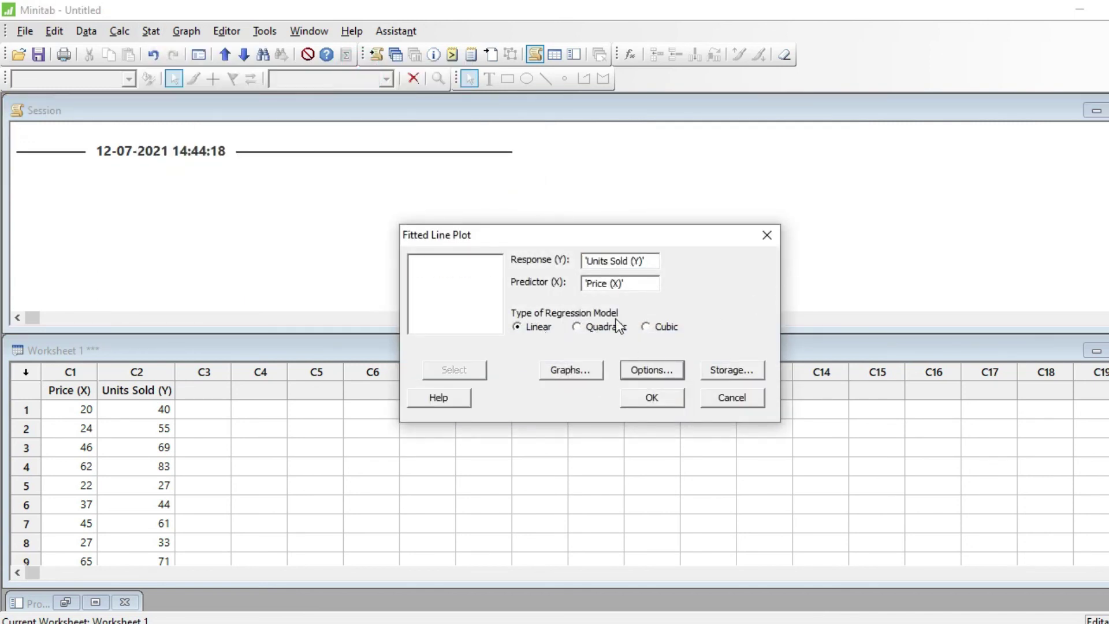
click(593, 370)
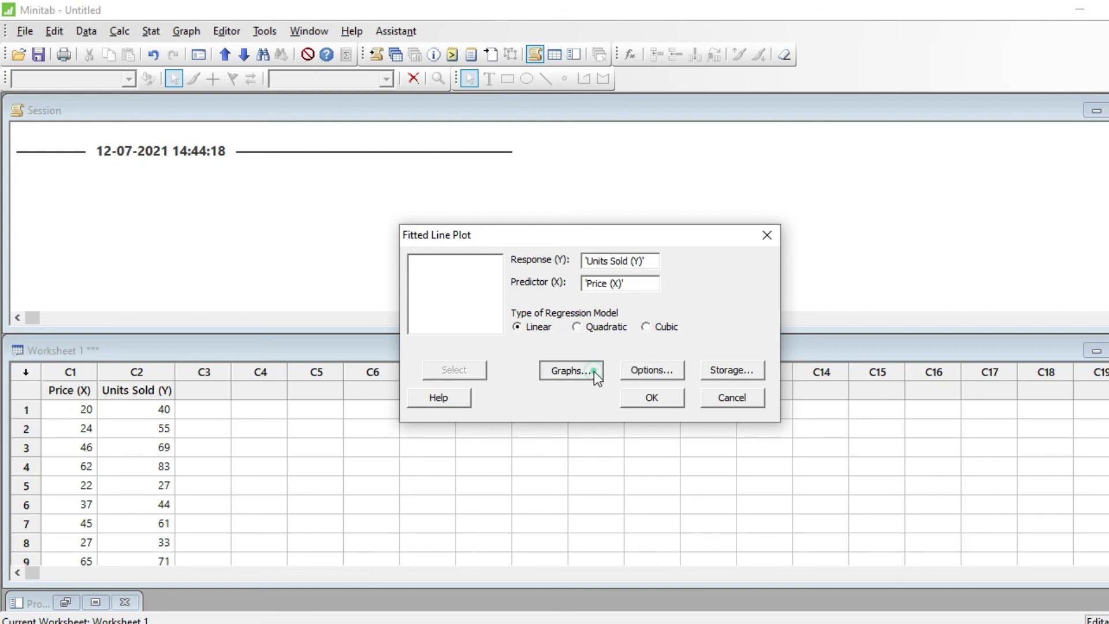
click(747, 202)
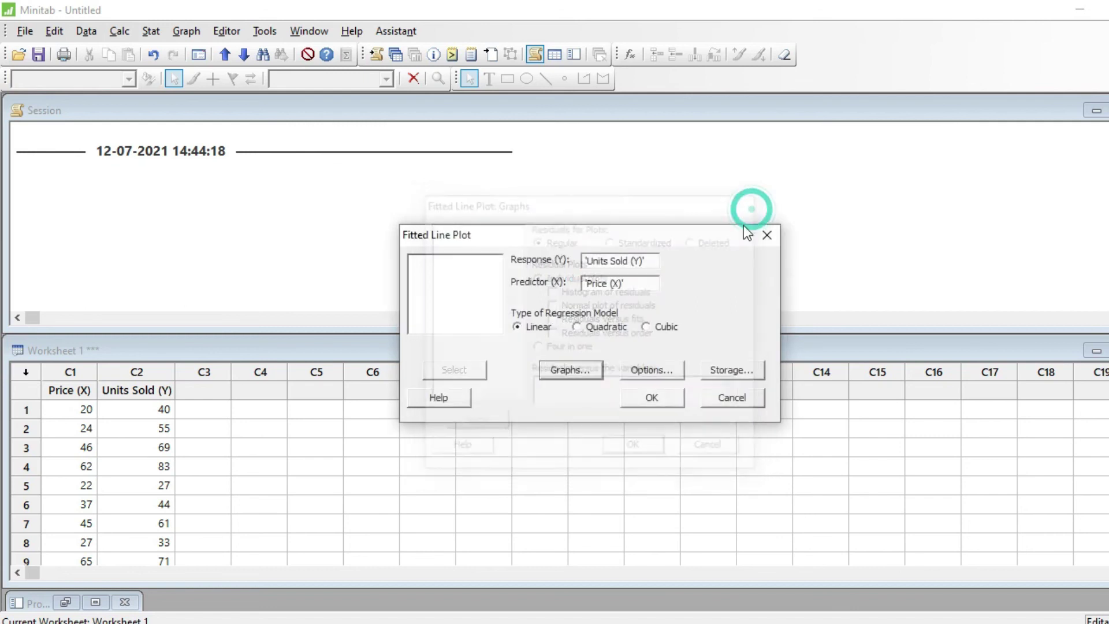
click(651, 371)
click(757, 223)
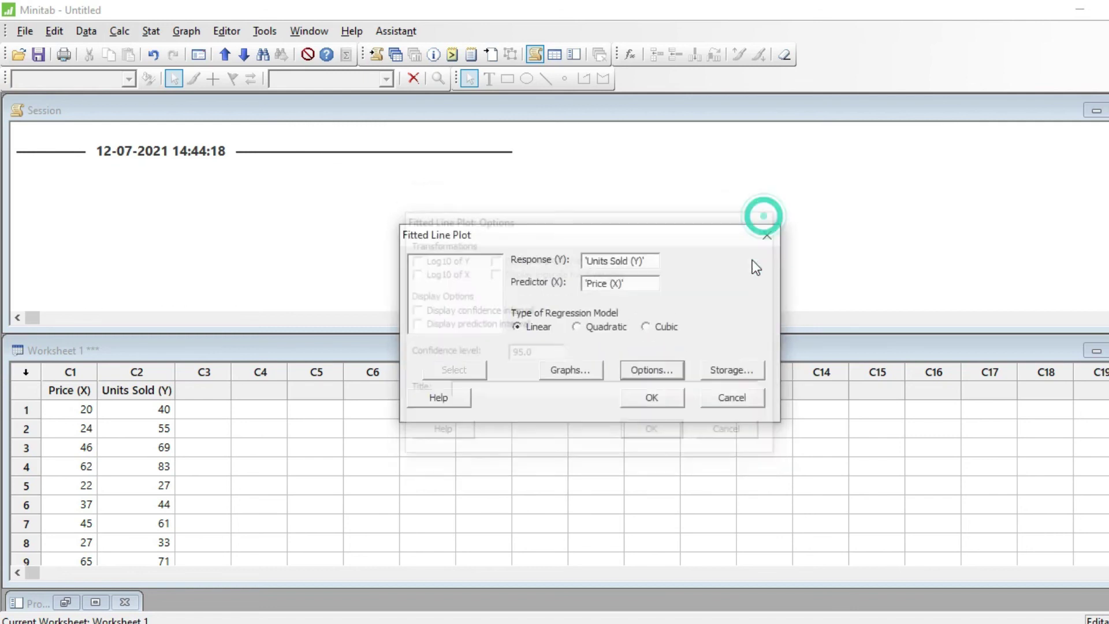
click(729, 368)
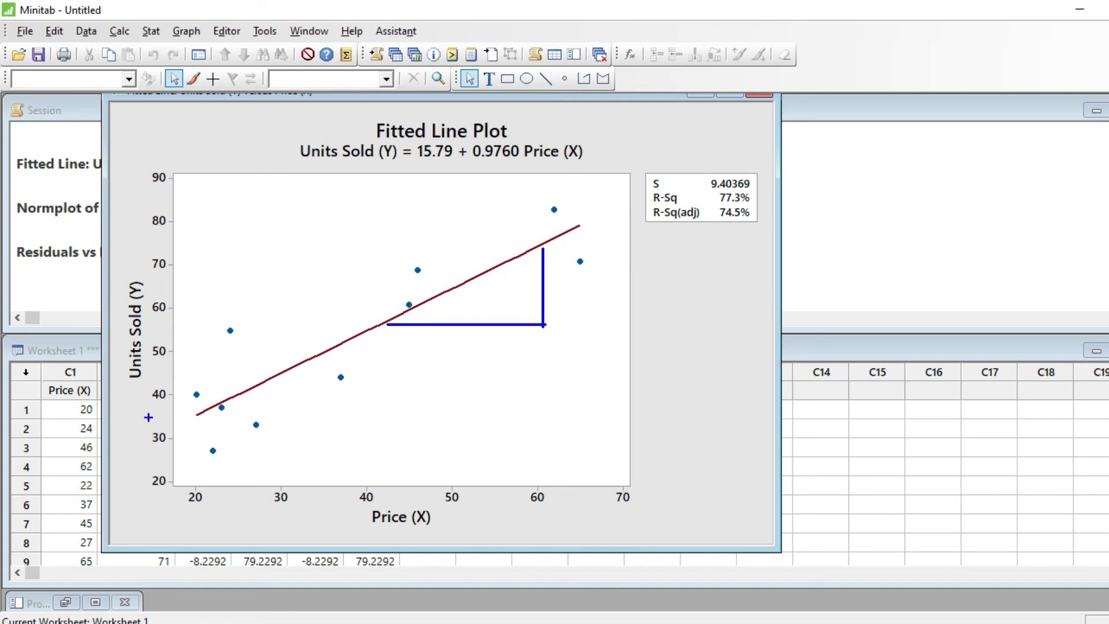
- Mark intercept a on the Y axis, link the title equation to the line, and flag R-Sq
drag(149, 452, 166, 456)
mouse_move(575, 130)
mouse_down()
mouse_move(381, 218)
mouse_move(345, 174)
mouse_move(335, 191)
mouse_move(358, 173)
mouse_up()
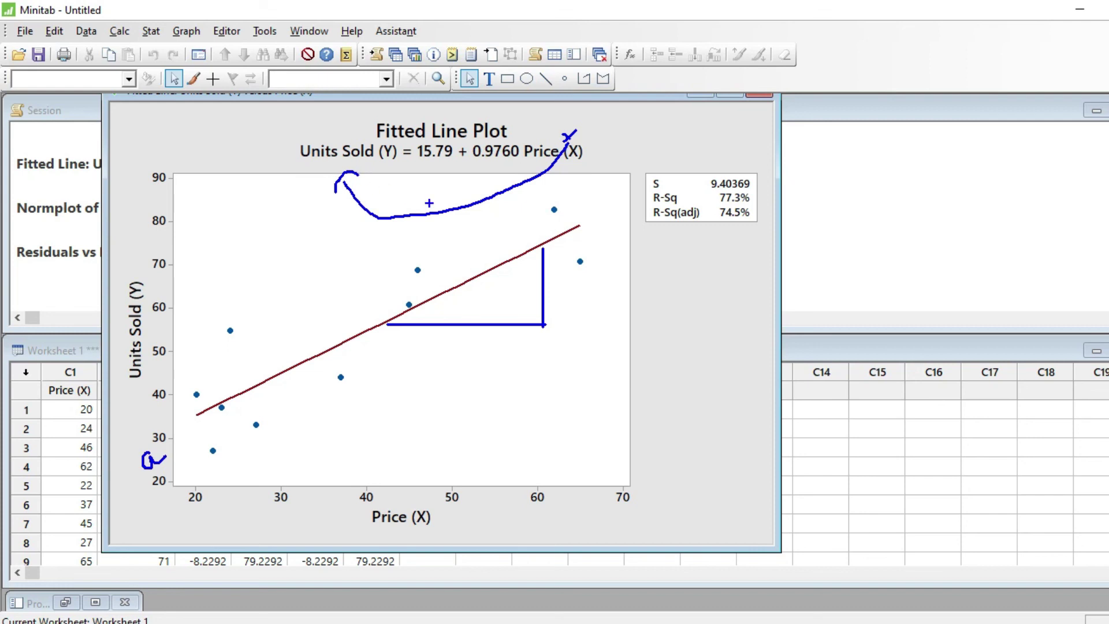
drag(650, 208, 635, 211)
- Handwrite 77.3% beside the plot next to the R-Sq value
click(661, 272)
mouse_move(669, 270)
mouse_down()
mouse_move(666, 284)
mouse_move(677, 274)
mouse_move(669, 283)
mouse_move(682, 283)
mouse_move(719, 261)
mouse_up()
click(691, 270)
click(715, 254)
click(724, 258)
- Write the slope b = 0.97 below the note and bracket it
mouse_move(662, 345)
mouse_down()
mouse_move(691, 343)
mouse_move(717, 303)
mouse_move(723, 314)
mouse_move(734, 308)
mouse_move(692, 322)
mouse_move(706, 316)
mouse_up()
click(708, 316)
drag(730, 279, 745, 309)
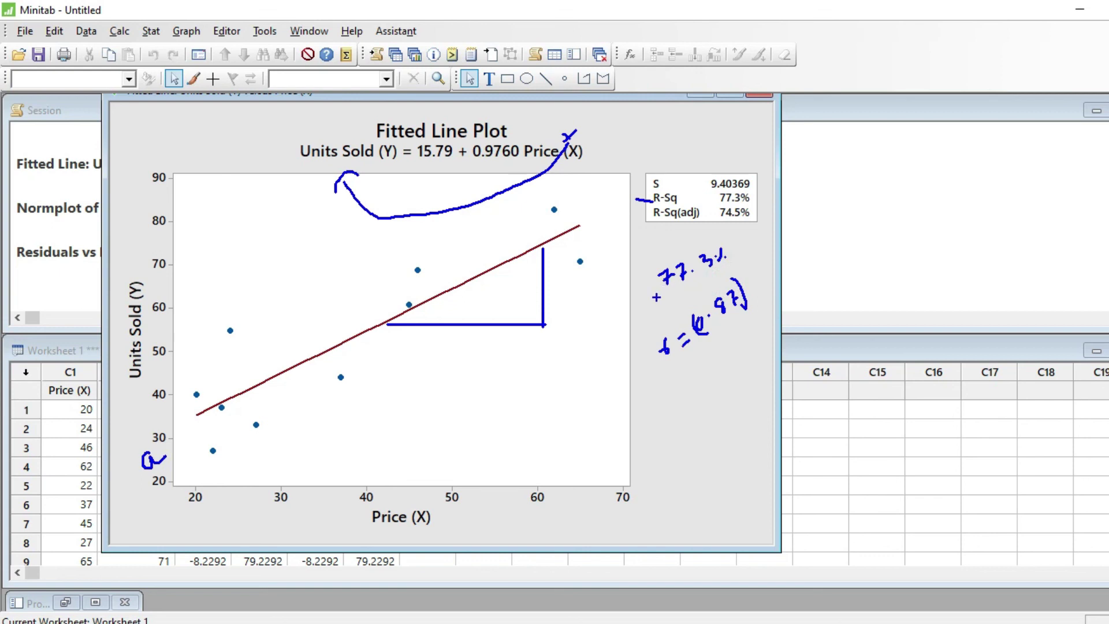
- Label the 77.3% note as r²
drag(630, 316, 634, 302)
drag(627, 284, 645, 293)
click(654, 290)
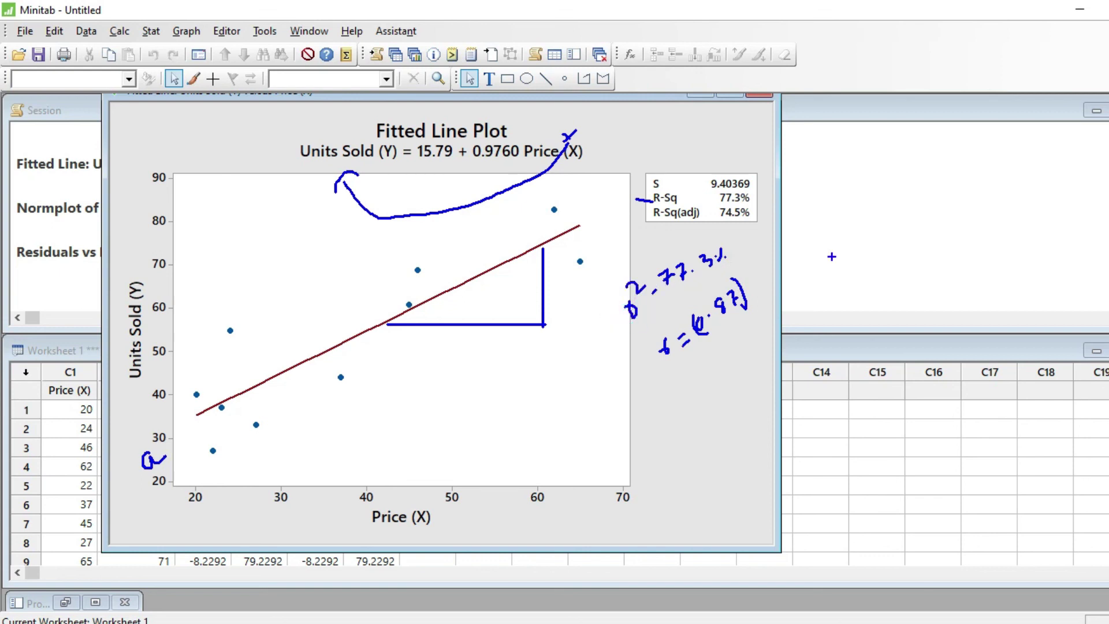